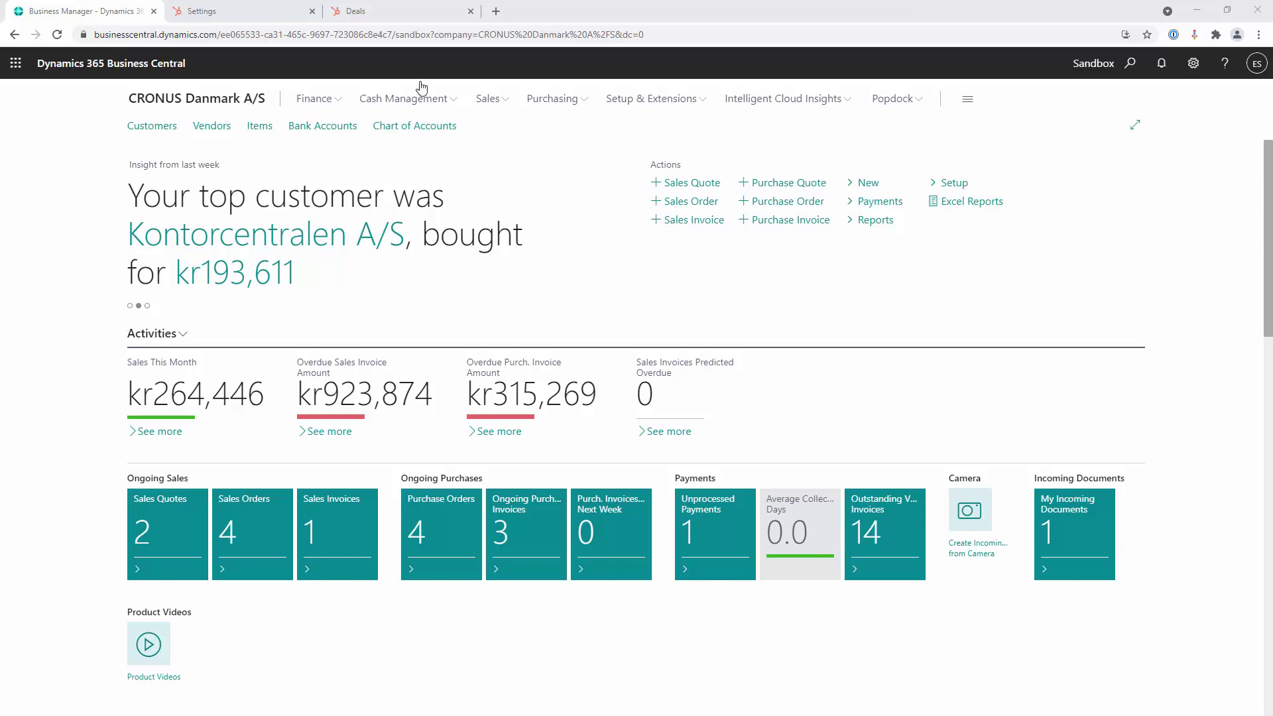
- Switch to HubSpot's Deals list, showing SAMPLE1 at Closed won for $15,404
{"action": "left_click", "coordinate": [384, 15]}
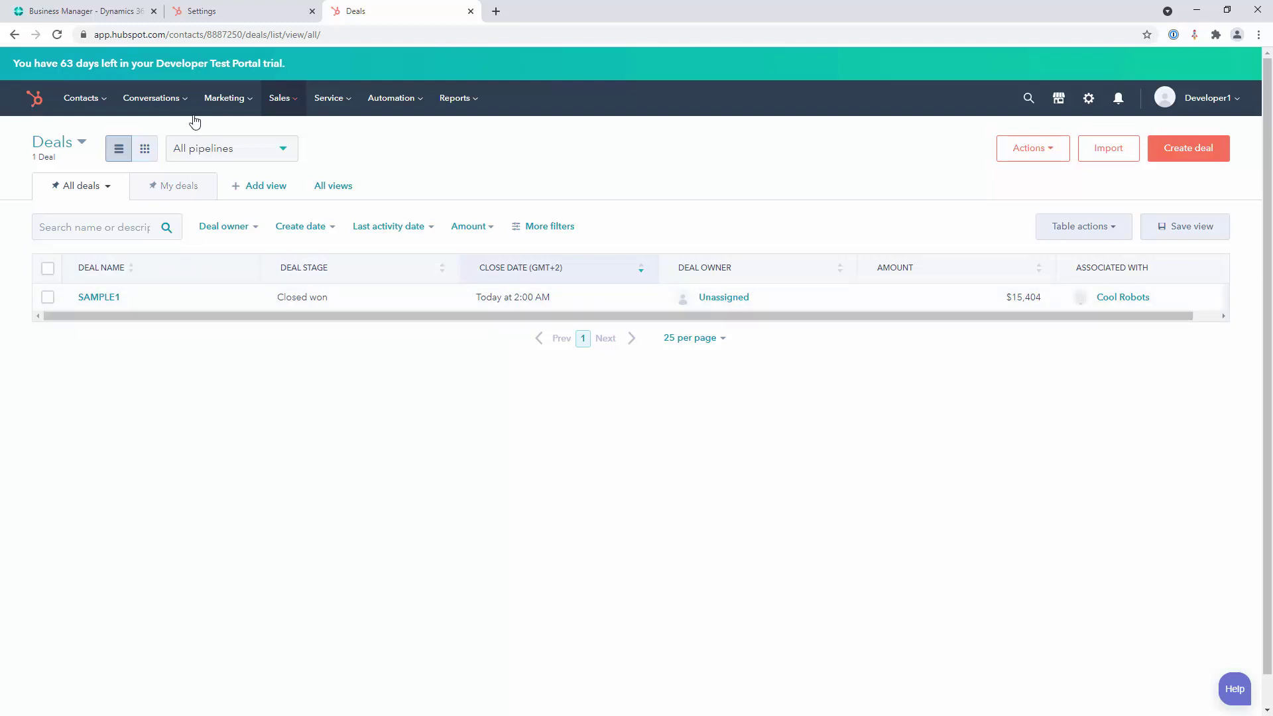
- Review HubSpot's product library prices, then return to the Business Central home page
{"action": "left_click", "coordinate": [244, 12]}
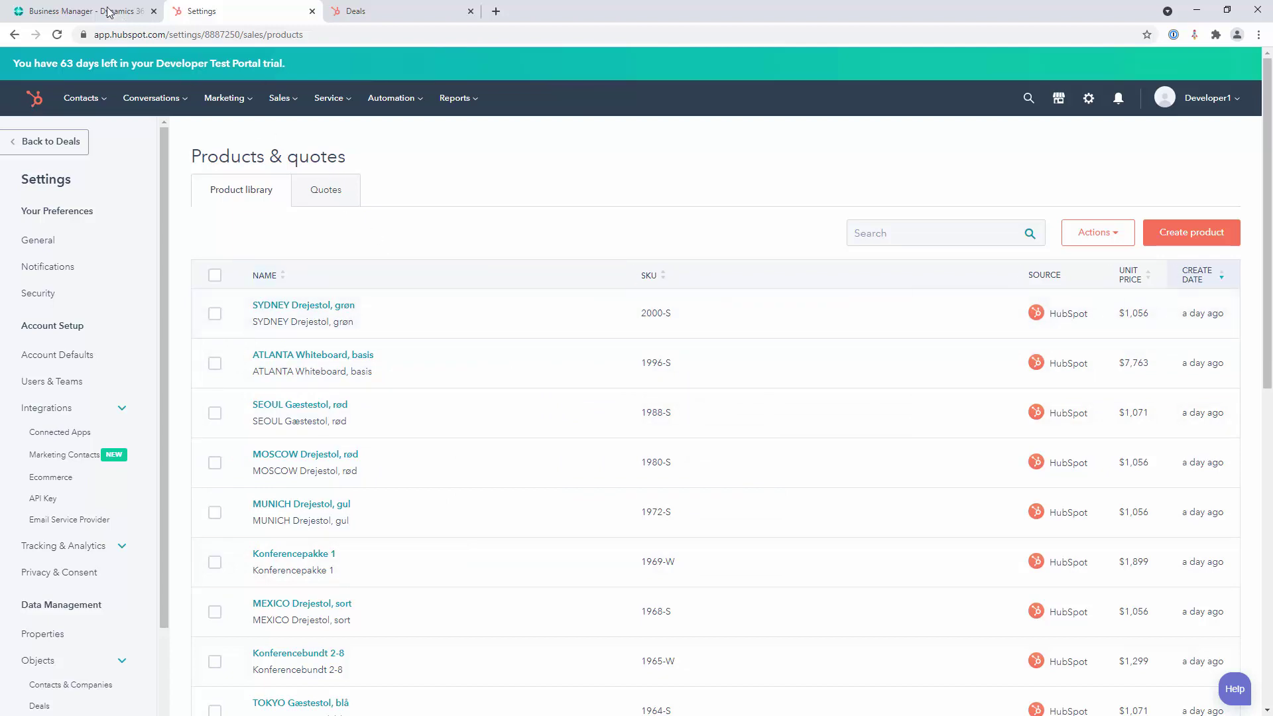
{"action": "left_click", "coordinate": [74, 16]}
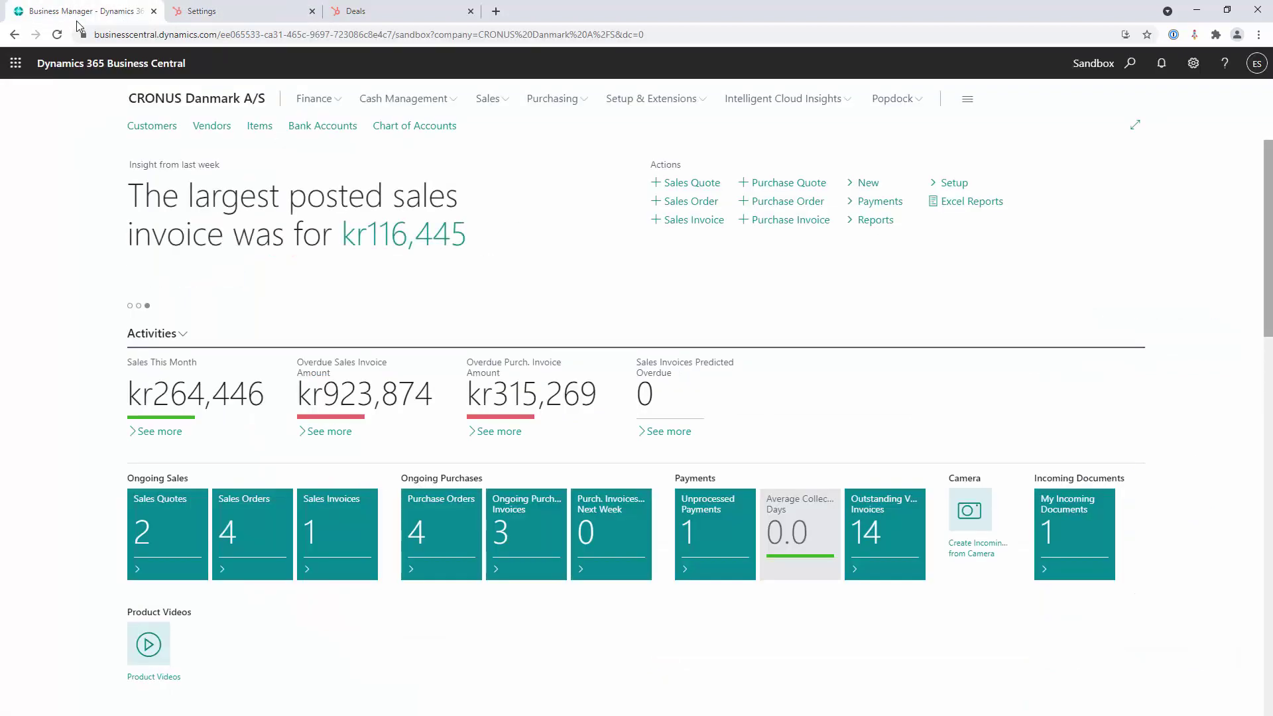
- Set item 1996-S ATLANTA Whiteboard, basis unit price to 8,000.00, fixing a mistyped 80,000
{"action": "left_click", "coordinate": [257, 129]}
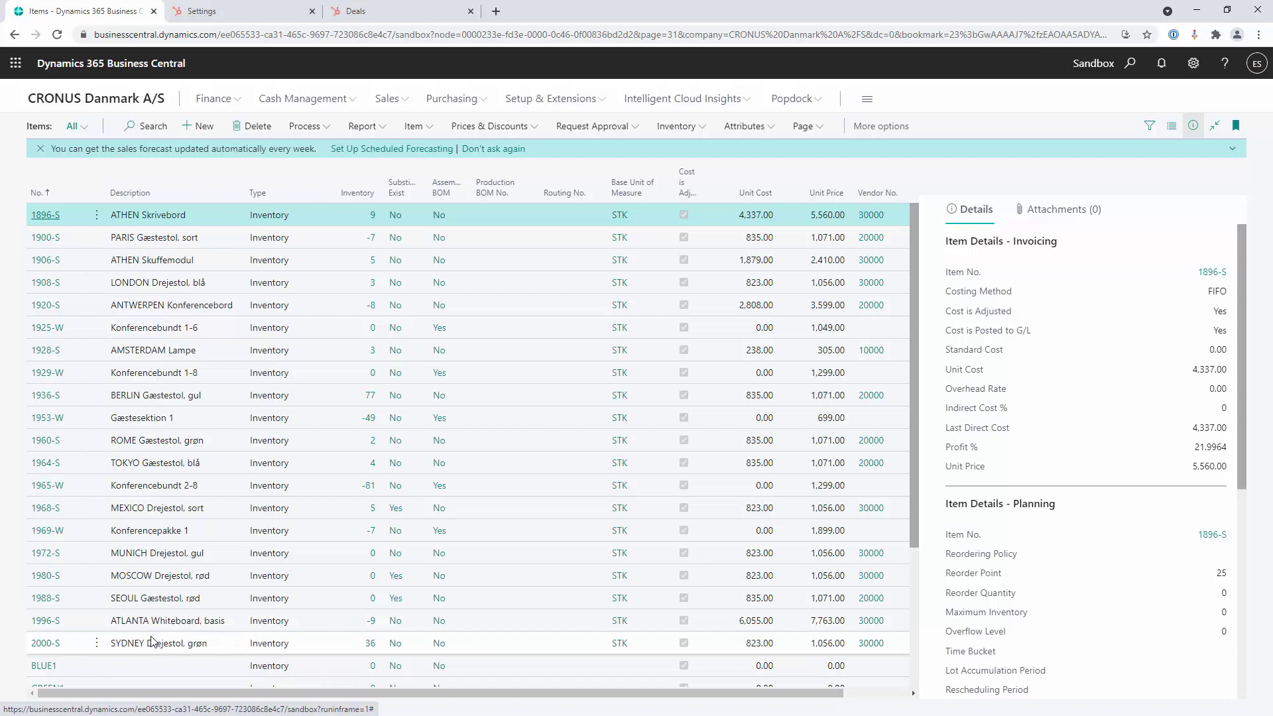
{"action": "left_click", "coordinate": [50, 627]}
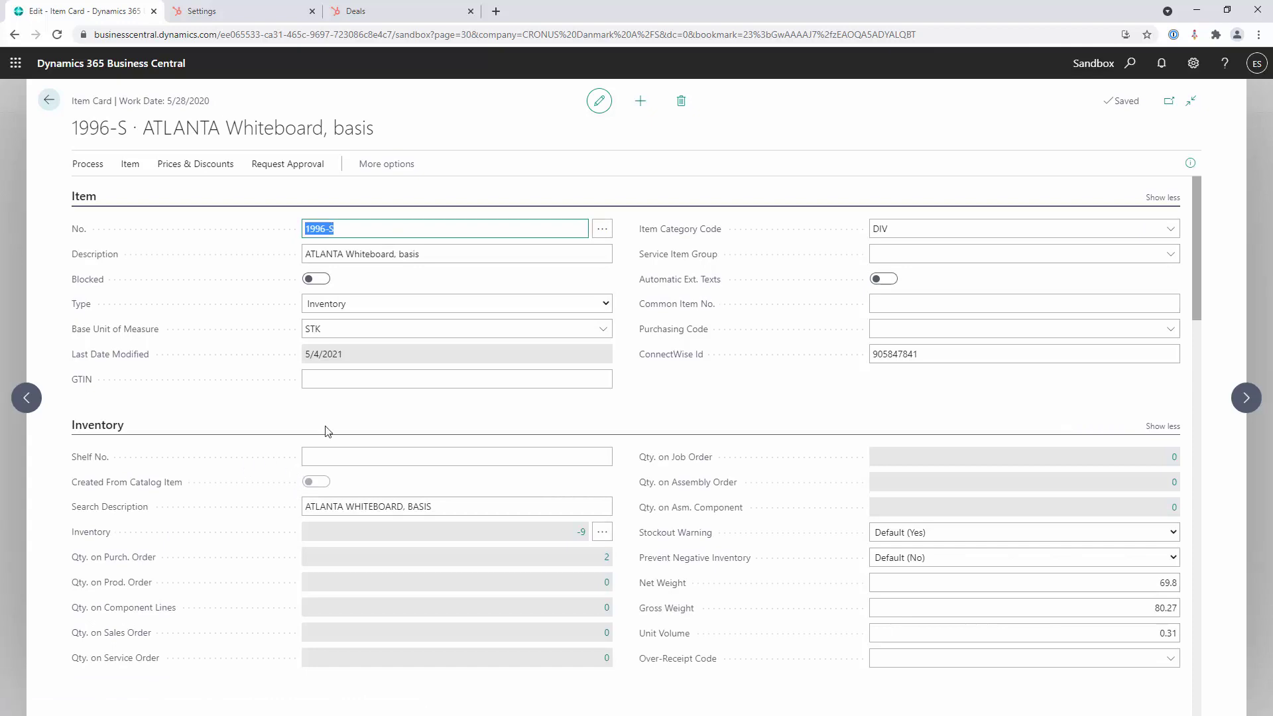
{"action": "scroll", "coordinate": [323, 435], "scroll_direction": "down", "scroll_amount": 6}
{"action": "scroll", "coordinate": [325, 431], "scroll_direction": "down", "scroll_amount": 5}
{"action": "left_click", "coordinate": [577, 332]}
{"action": "type", "text": "80,000"}
{"action": "left_click", "coordinate": [627, 284]}
{"action": "left_click", "coordinate": [588, 330]}
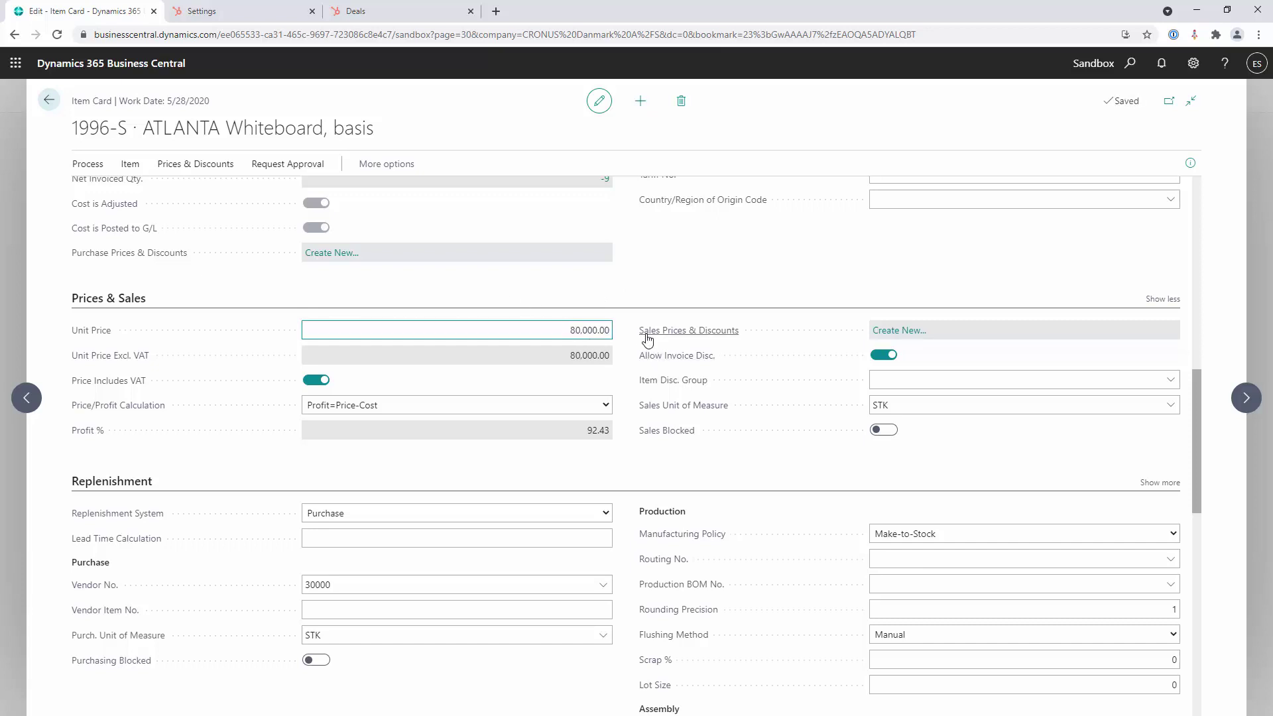
{"action": "key", "text": "BackSpace"}
{"action": "left_click", "coordinate": [638, 256]}
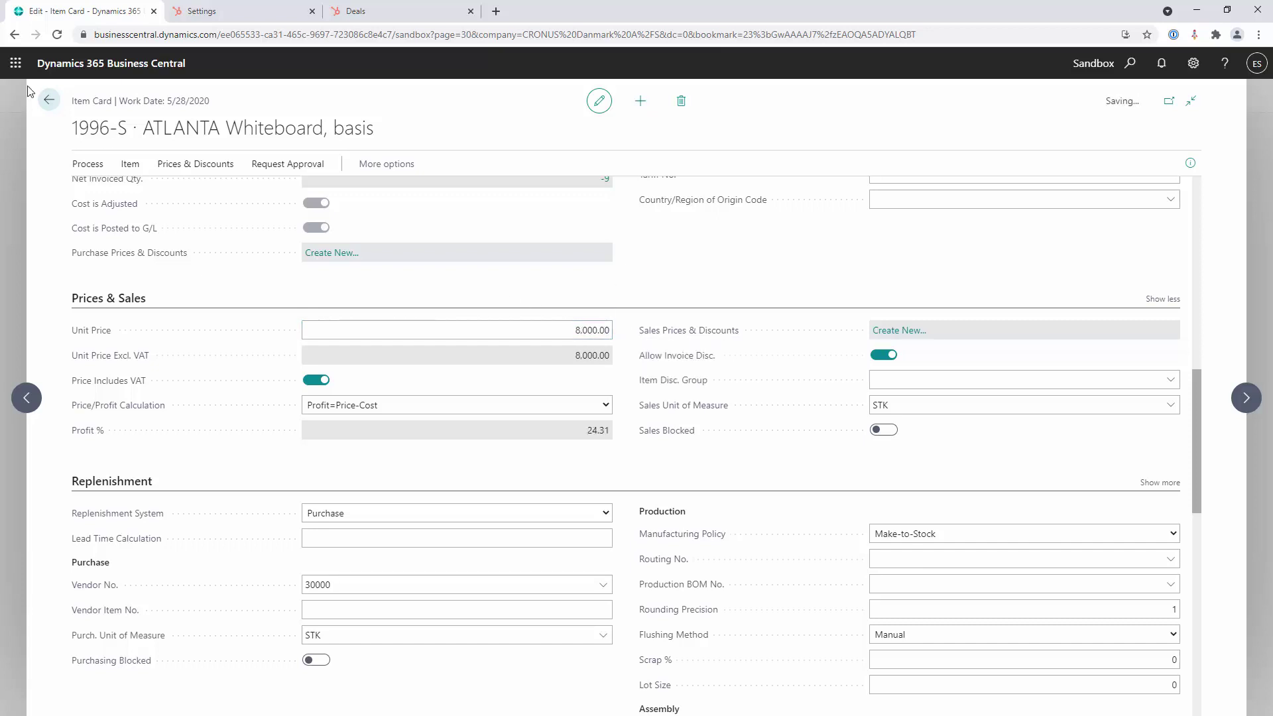
{"action": "left_click", "coordinate": [49, 99]}
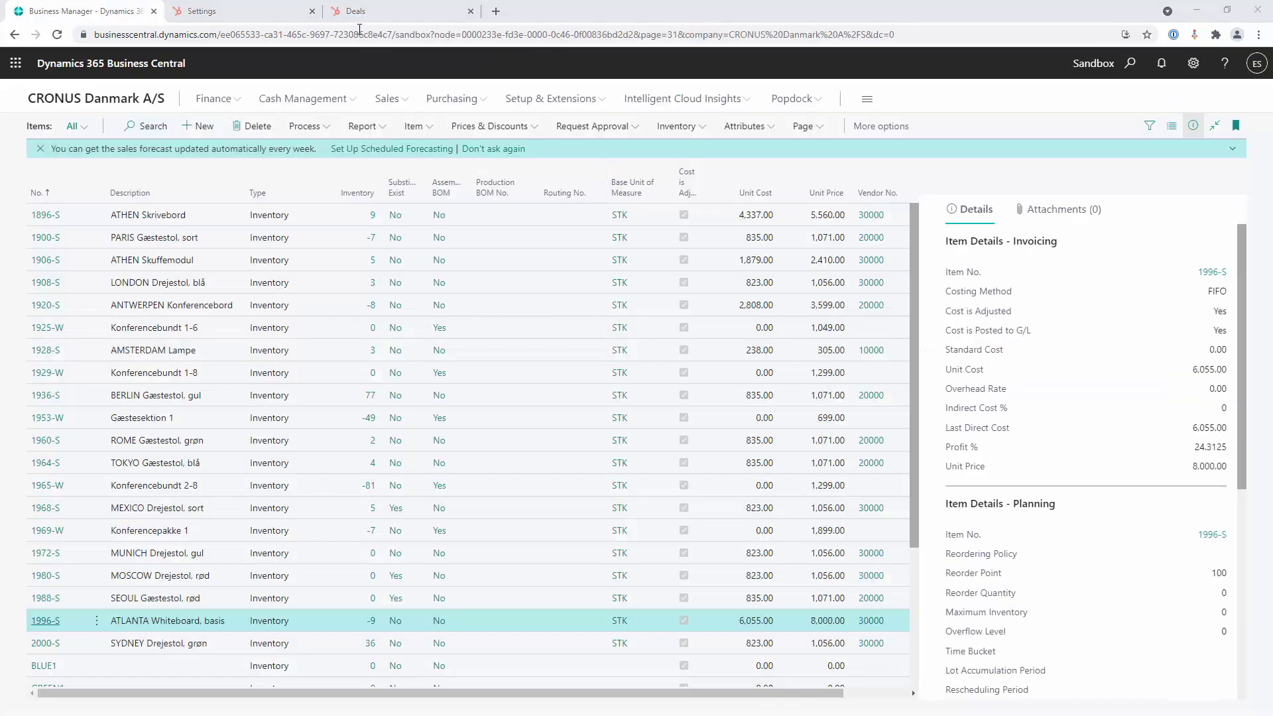
- Search HubSpot's product library for 'at' to confirm ATLANTA Whiteboard, basis shows $8,000
{"action": "left_click", "coordinate": [255, 11]}
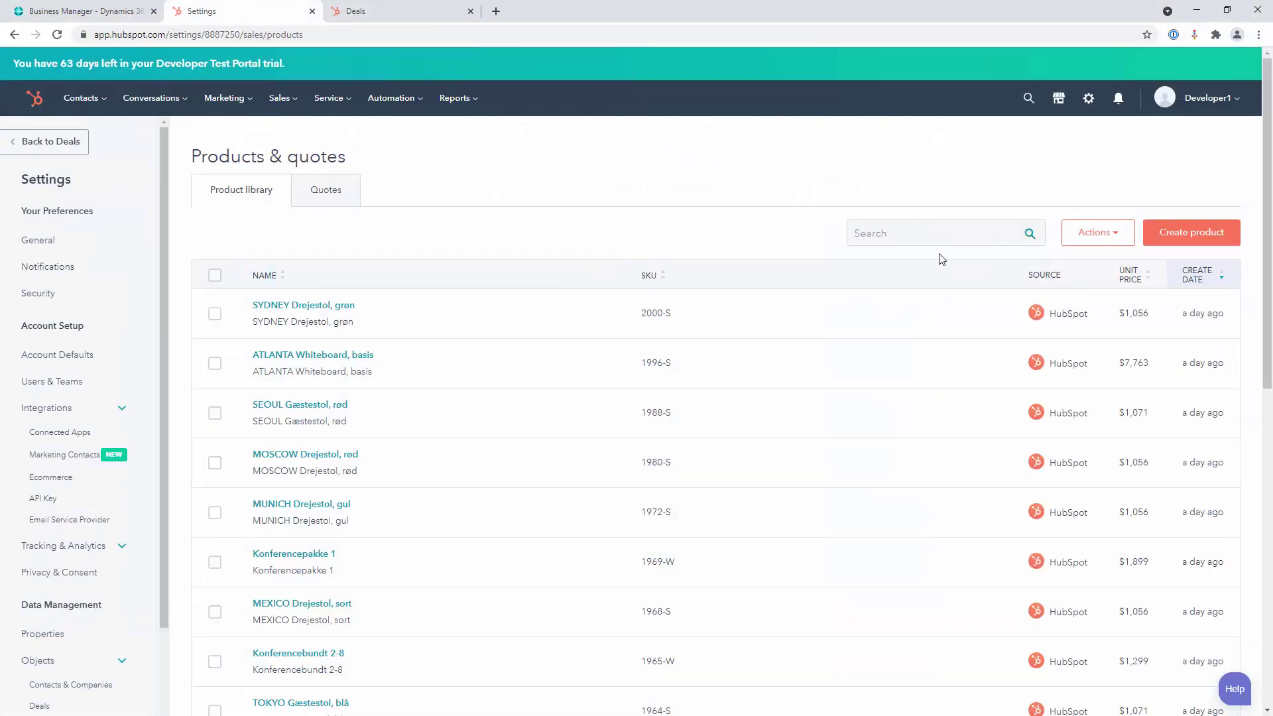
{"action": "left_click", "coordinate": [926, 232]}
{"action": "type", "text": "at"}
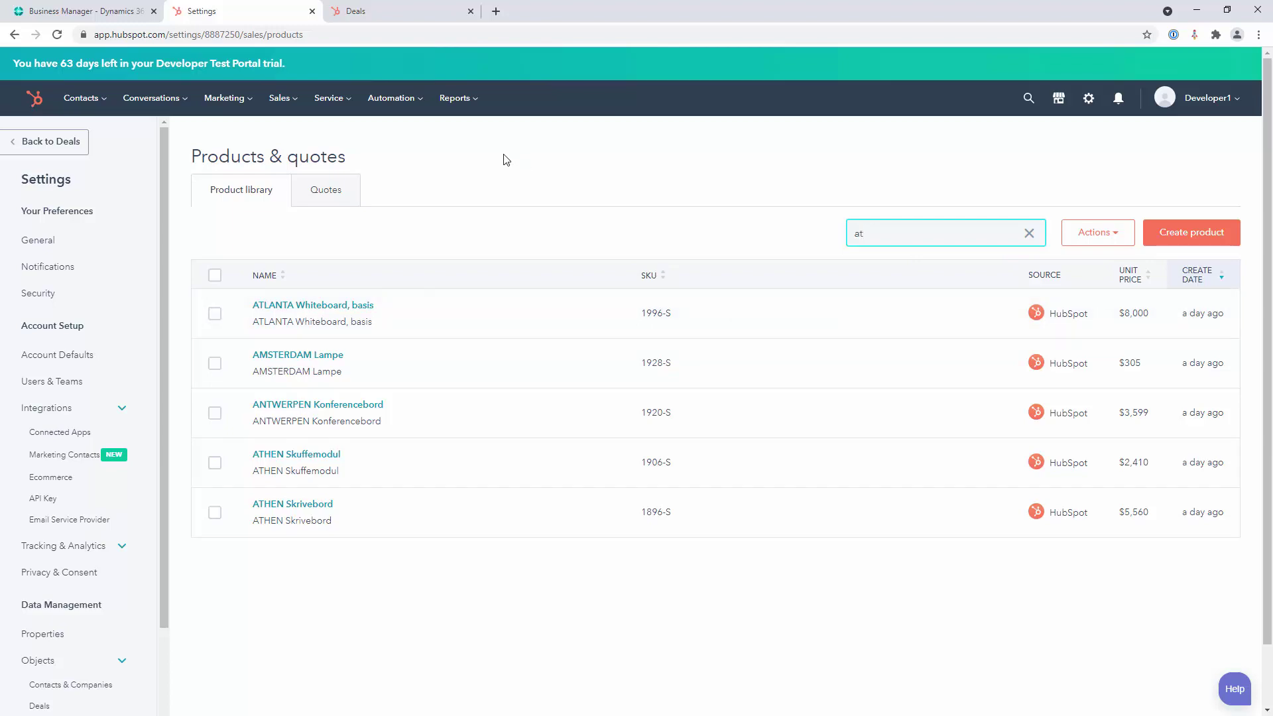
- Start a new invoice from Business Central's Sales Invoices list
{"action": "left_click", "coordinate": [80, 11]}
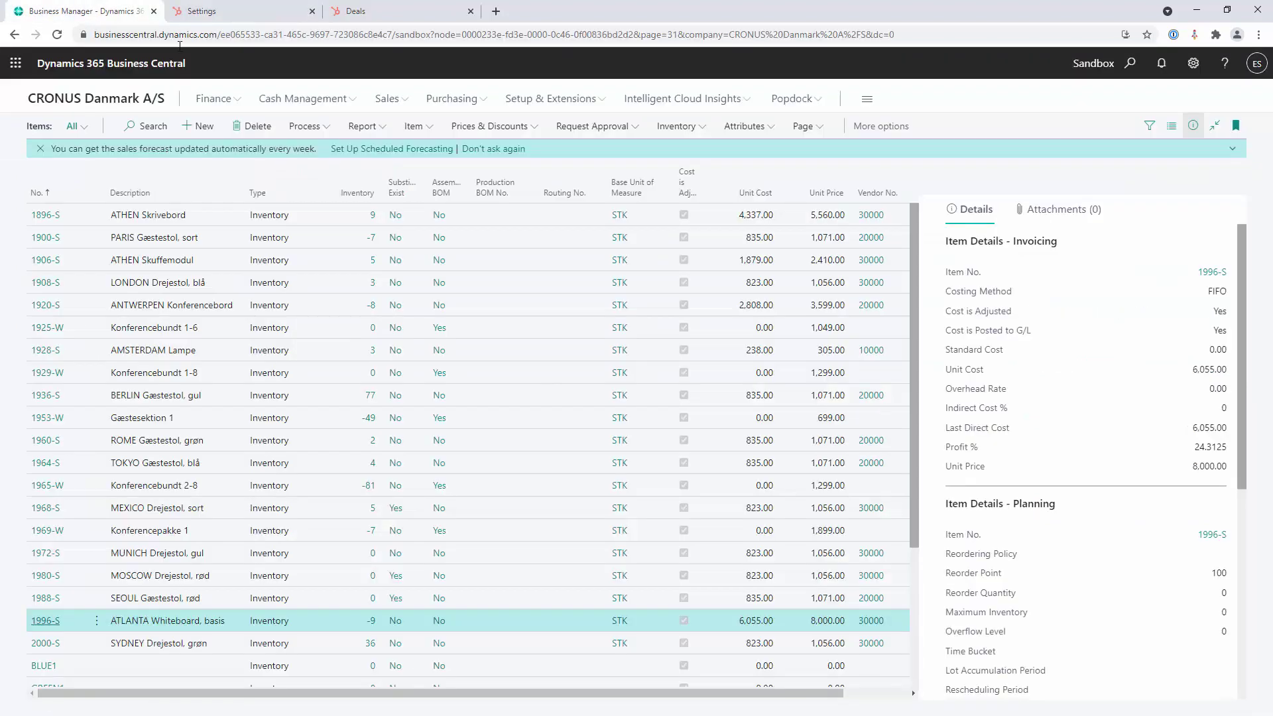
{"action": "left_click", "coordinate": [405, 100]}
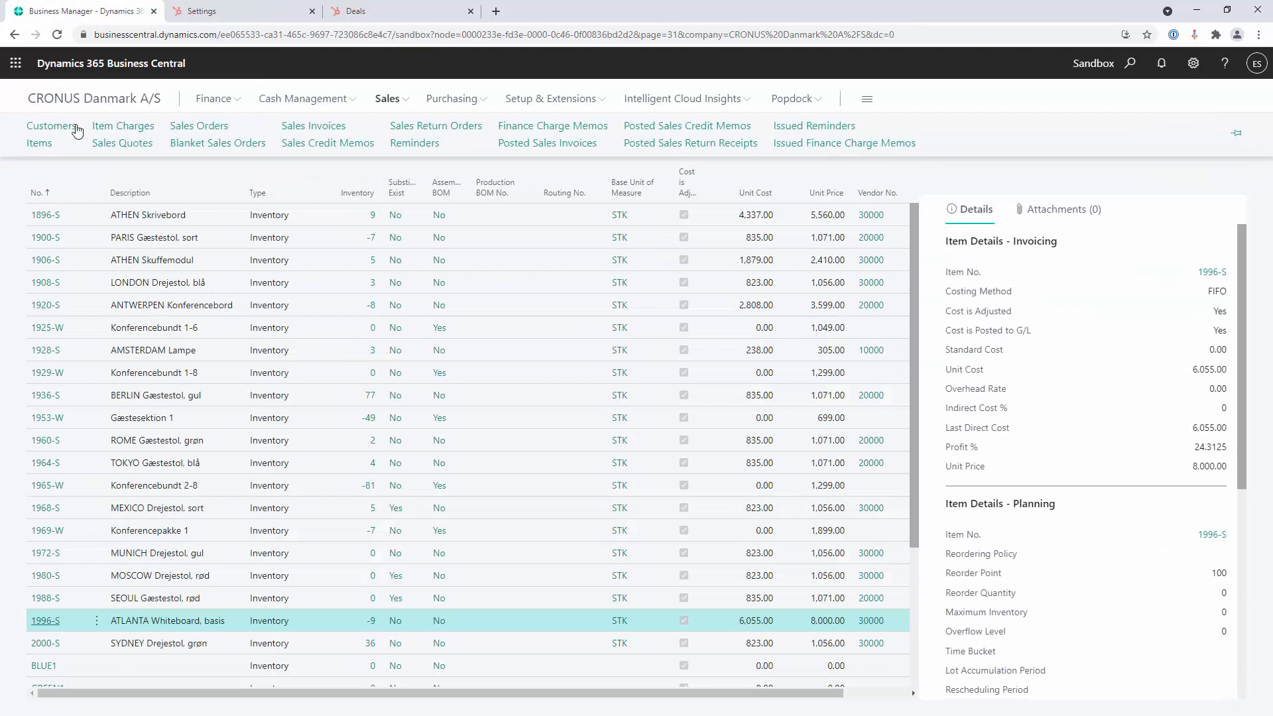
{"action": "left_click", "coordinate": [315, 128]}
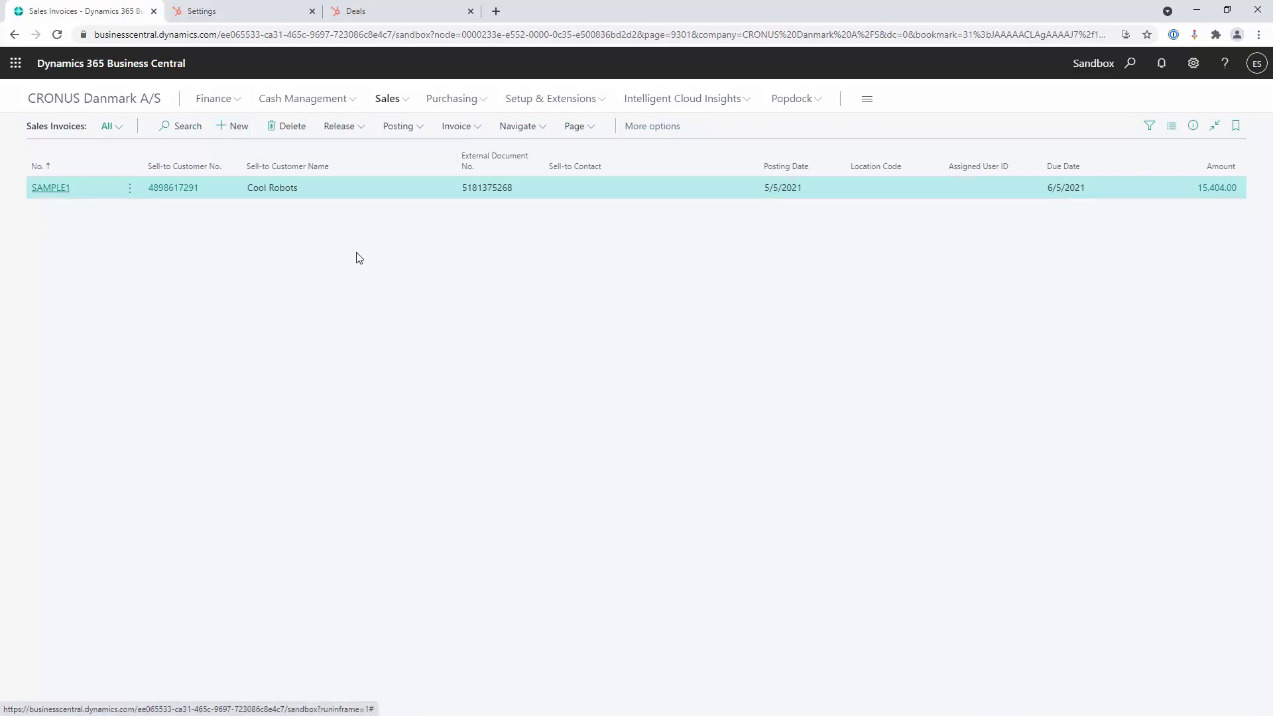
{"action": "key", "text": "alt+n"}
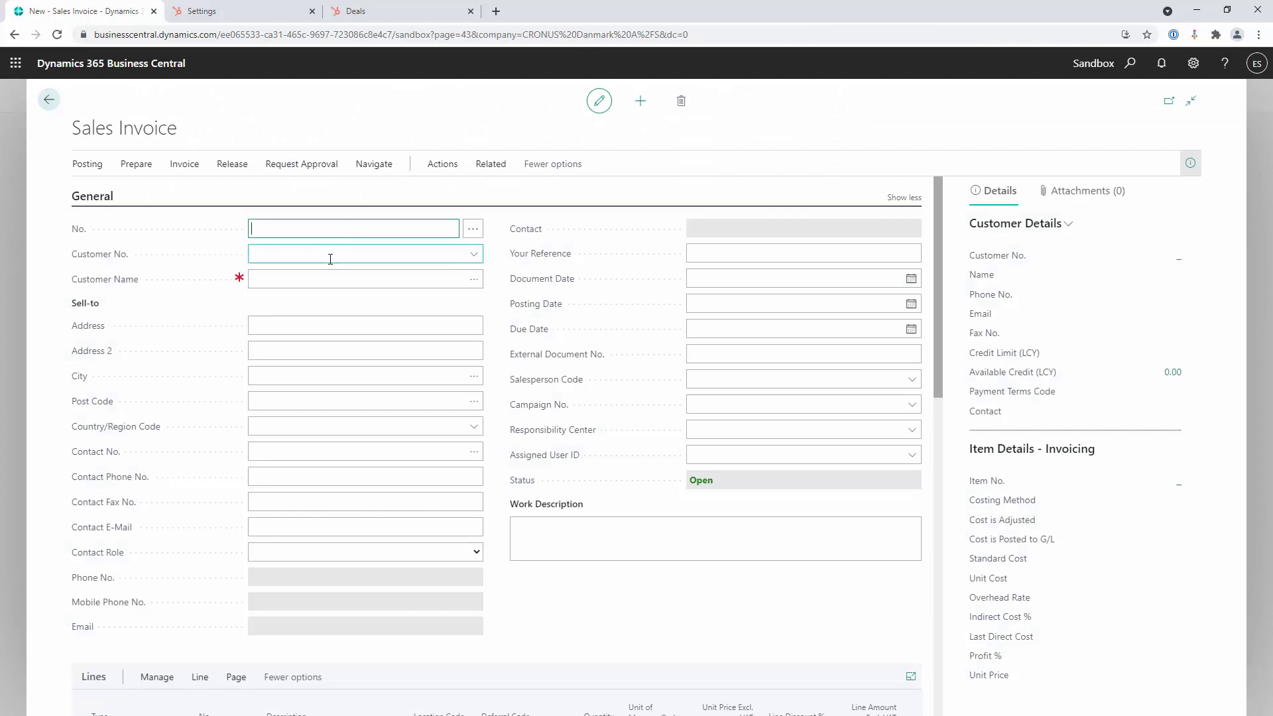
- Set the invoice customer to Cool Robots
{"action": "left_click", "coordinate": [348, 255]}
{"action": "left_click", "coordinate": [474, 254]}
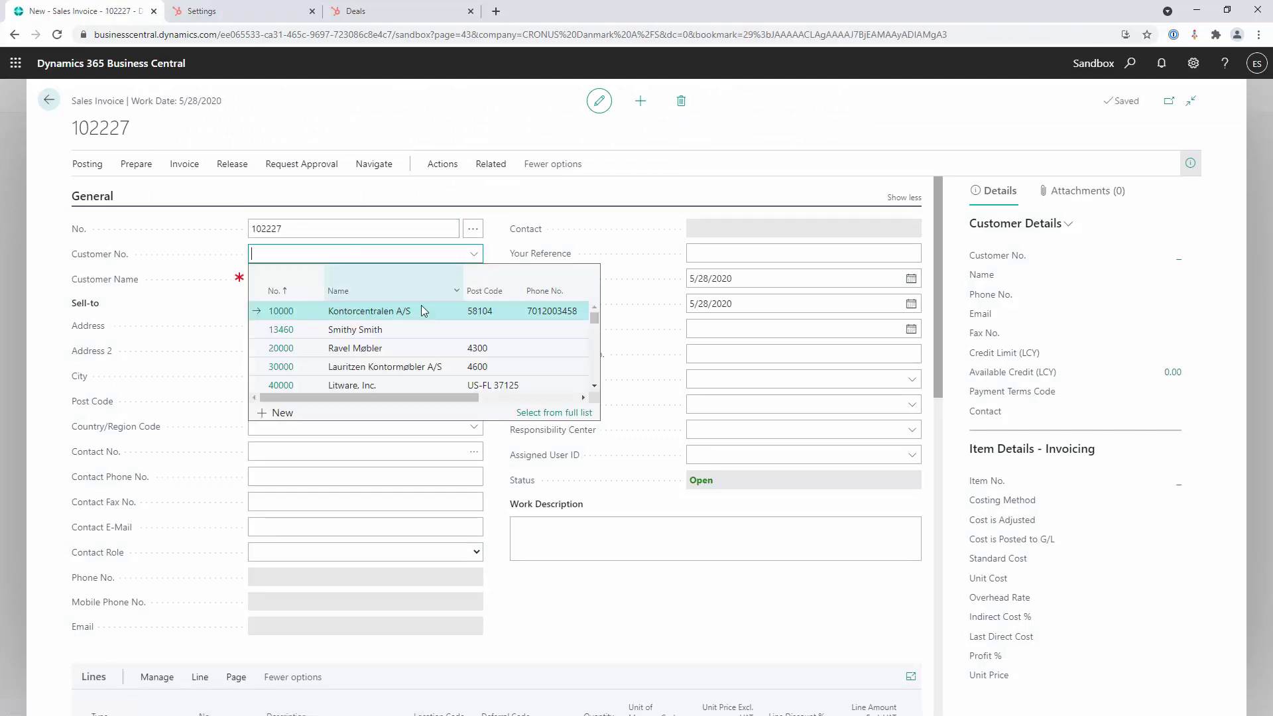
{"action": "scroll", "coordinate": [432, 352], "scroll_direction": "down", "scroll_amount": 5}
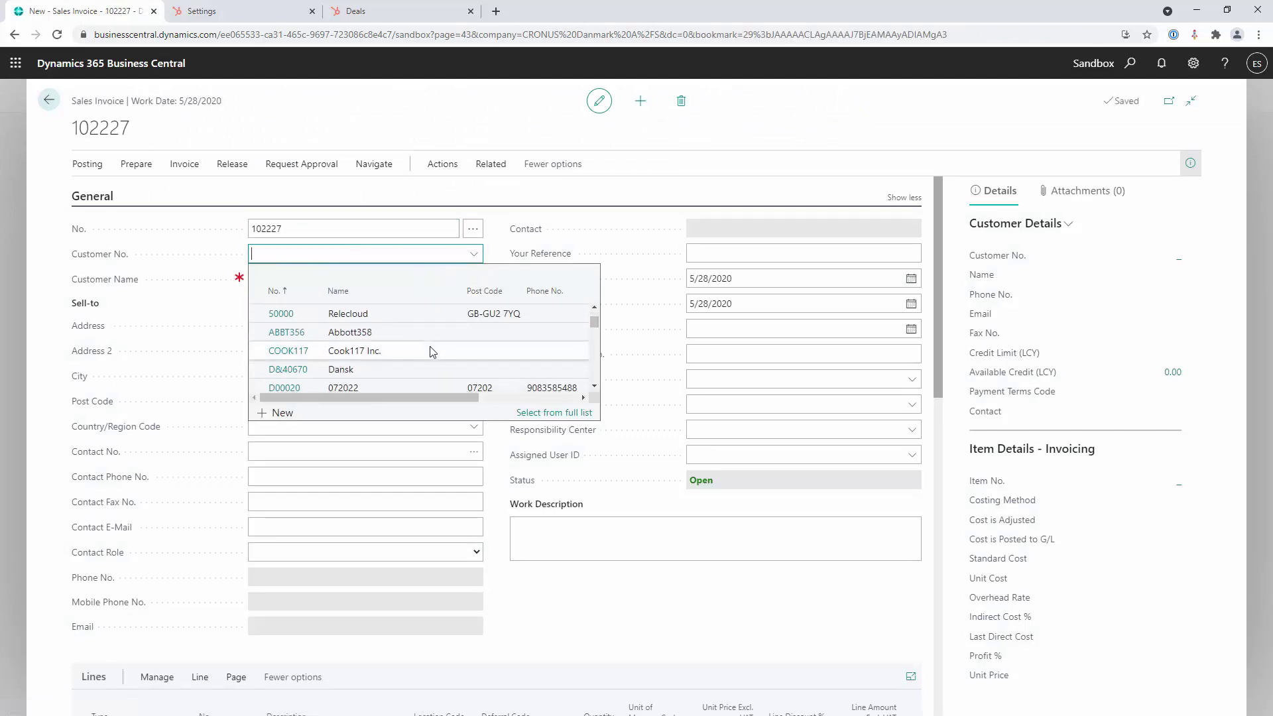
{"action": "scroll", "coordinate": [431, 352], "scroll_direction": "down", "scroll_amount": 8}
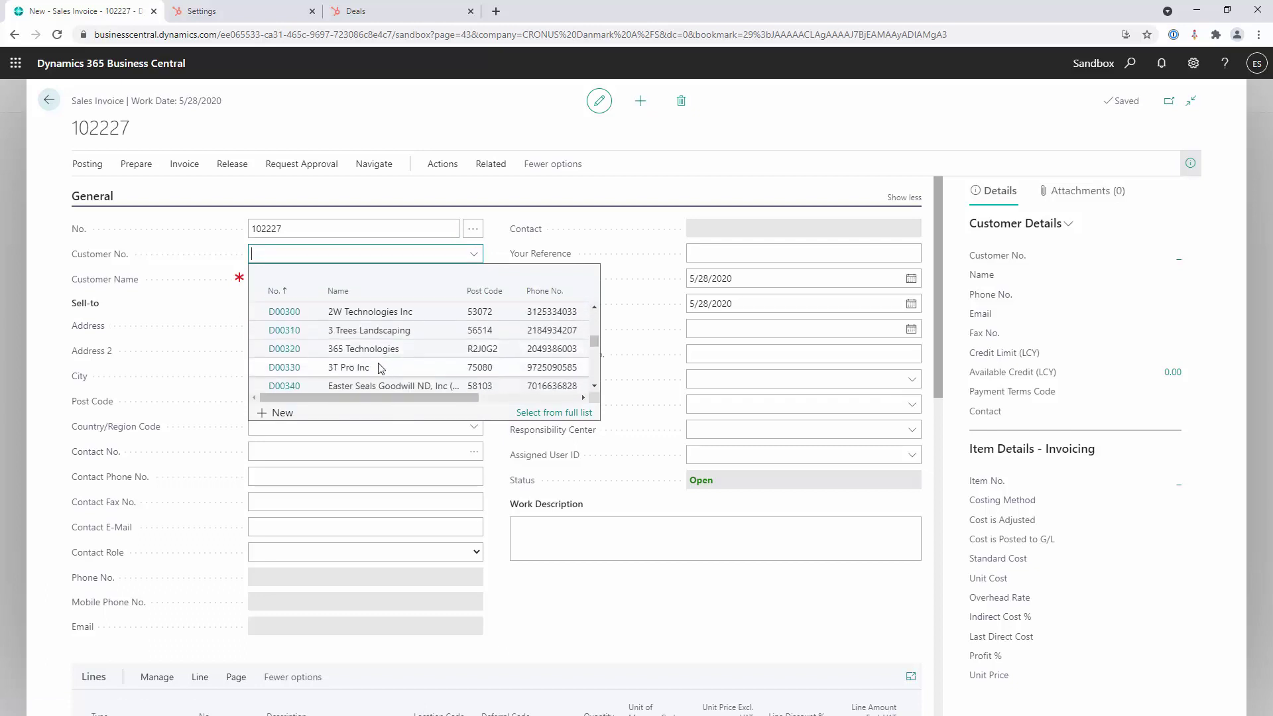
{"action": "type", "text": "cool"}
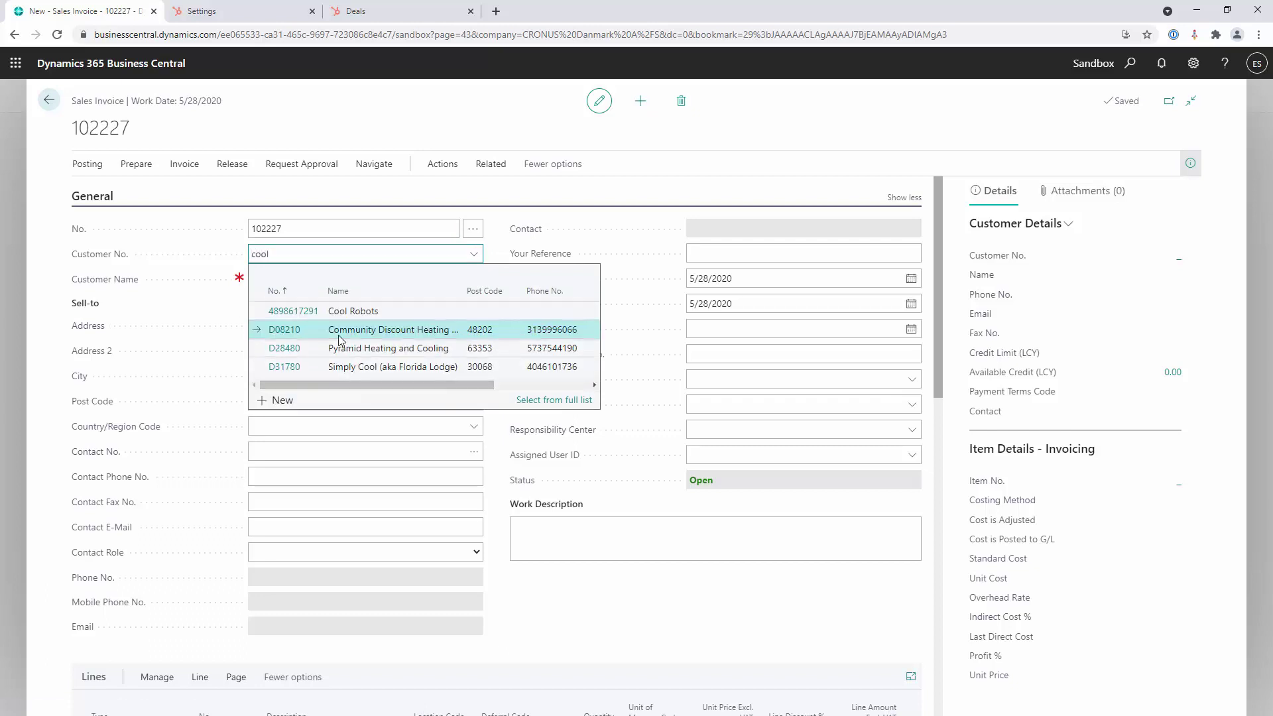
{"action": "left_click", "coordinate": [392, 313]}
{"action": "scroll", "coordinate": [619, 436], "scroll_direction": "down", "scroll_amount": 3}
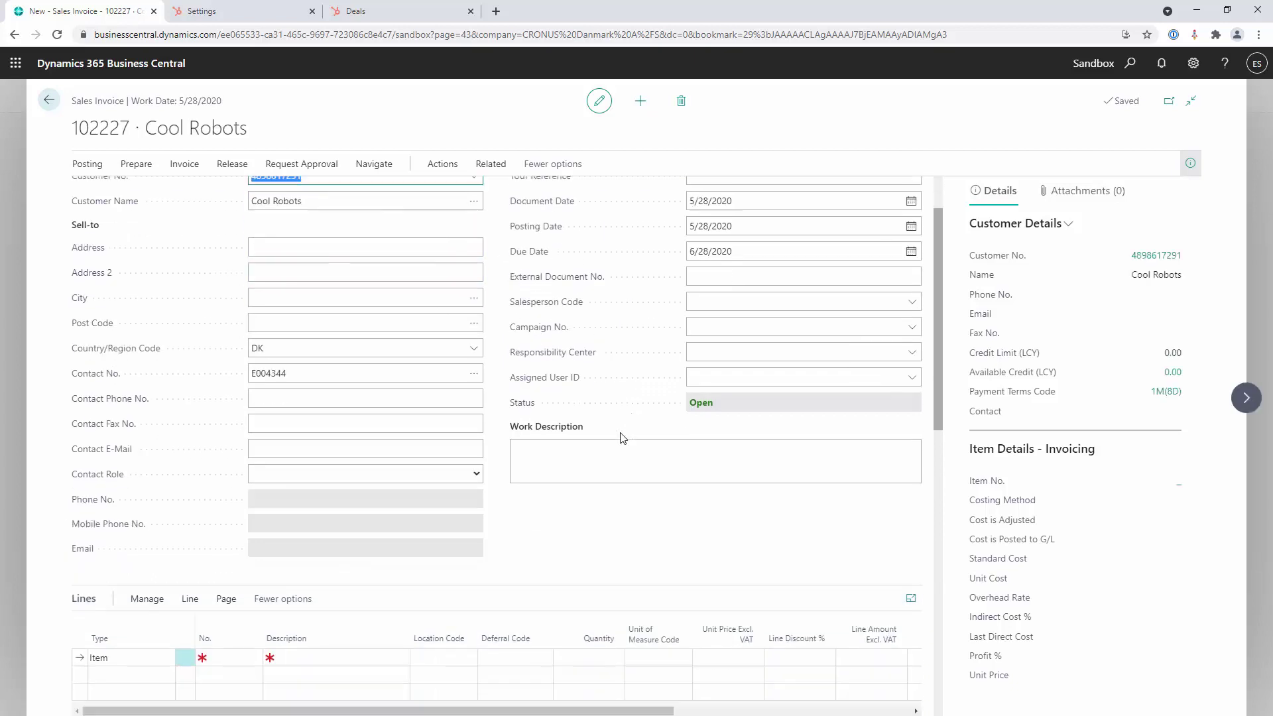
{"action": "scroll", "coordinate": [620, 436], "scroll_direction": "down", "scroll_amount": 1}
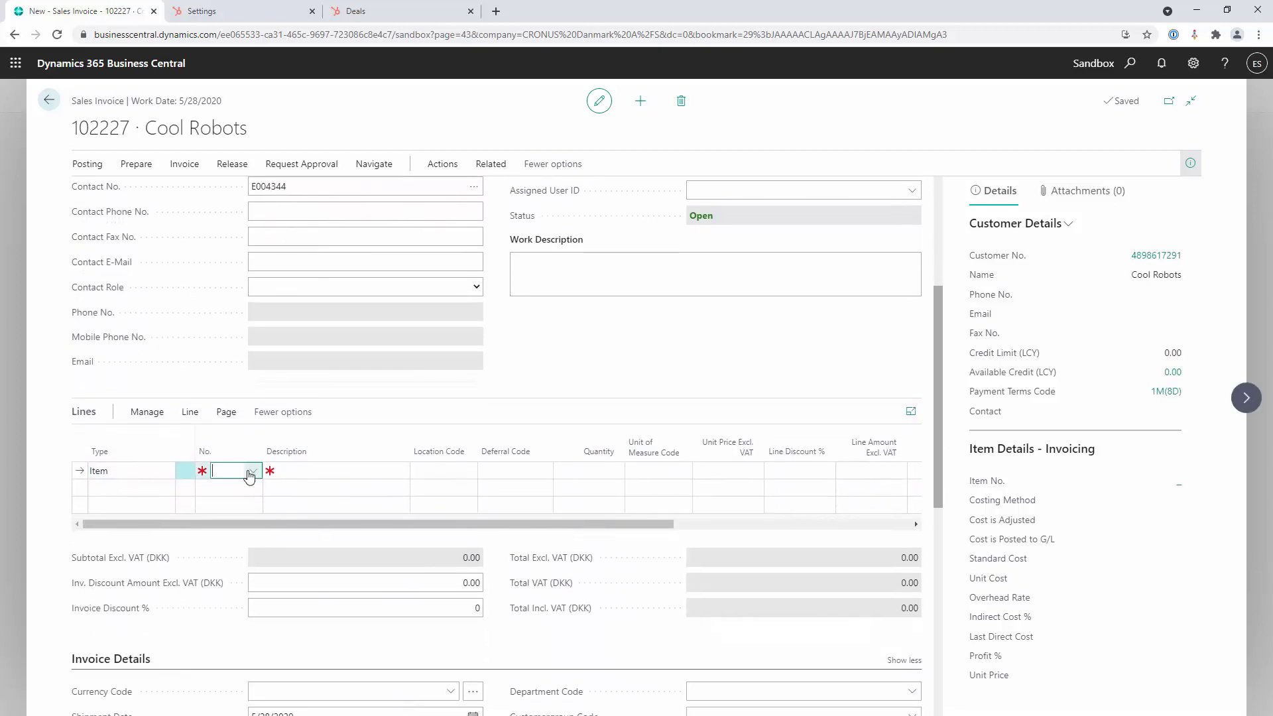
- Add a first line for 2 × item 1900-S PARIS Gæstestol, sort
{"action": "left_click", "coordinate": [255, 471]}
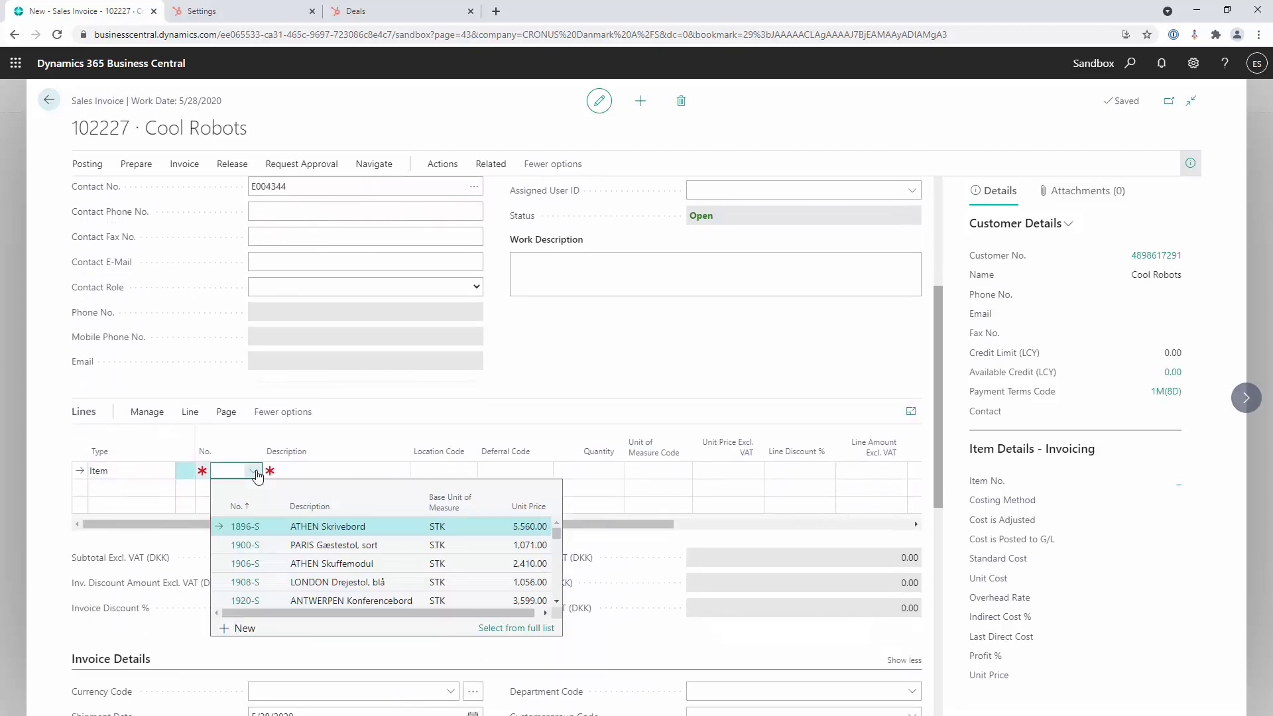
{"action": "left_click", "coordinate": [392, 545]}
{"action": "left_click", "coordinate": [613, 474]}
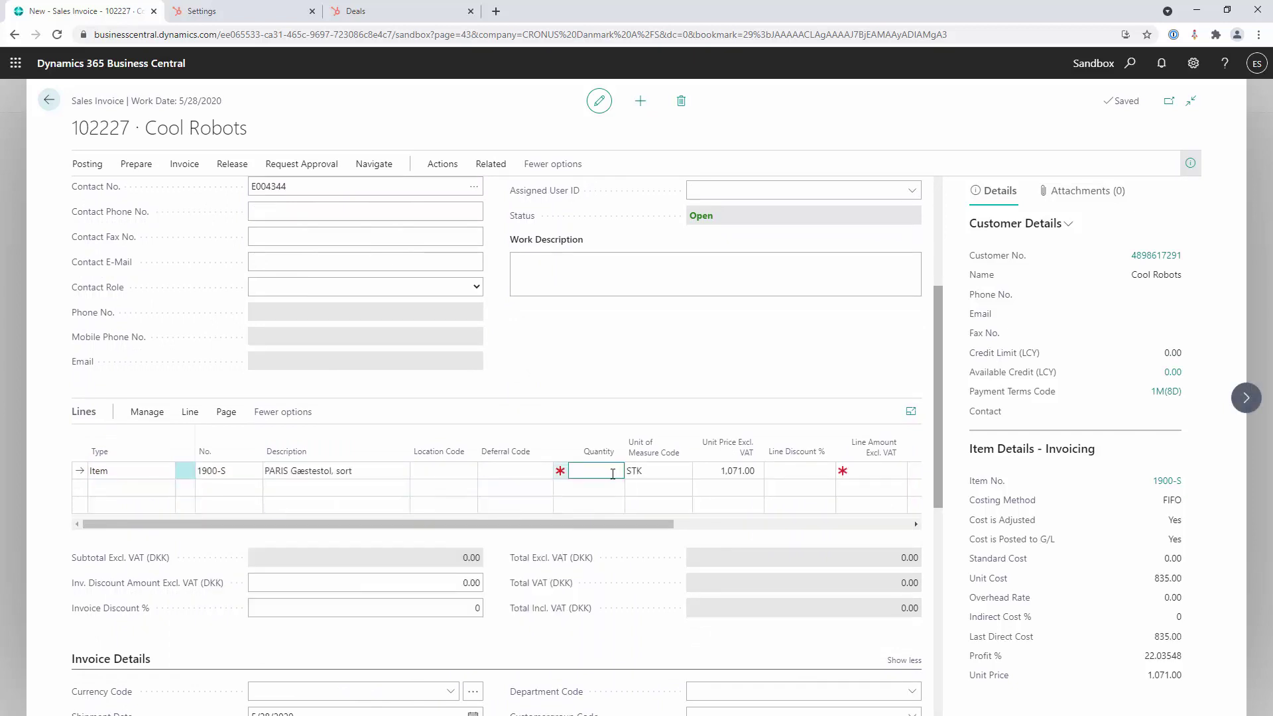
{"action": "type", "text": "2"}
{"action": "key", "text": "Tab"}
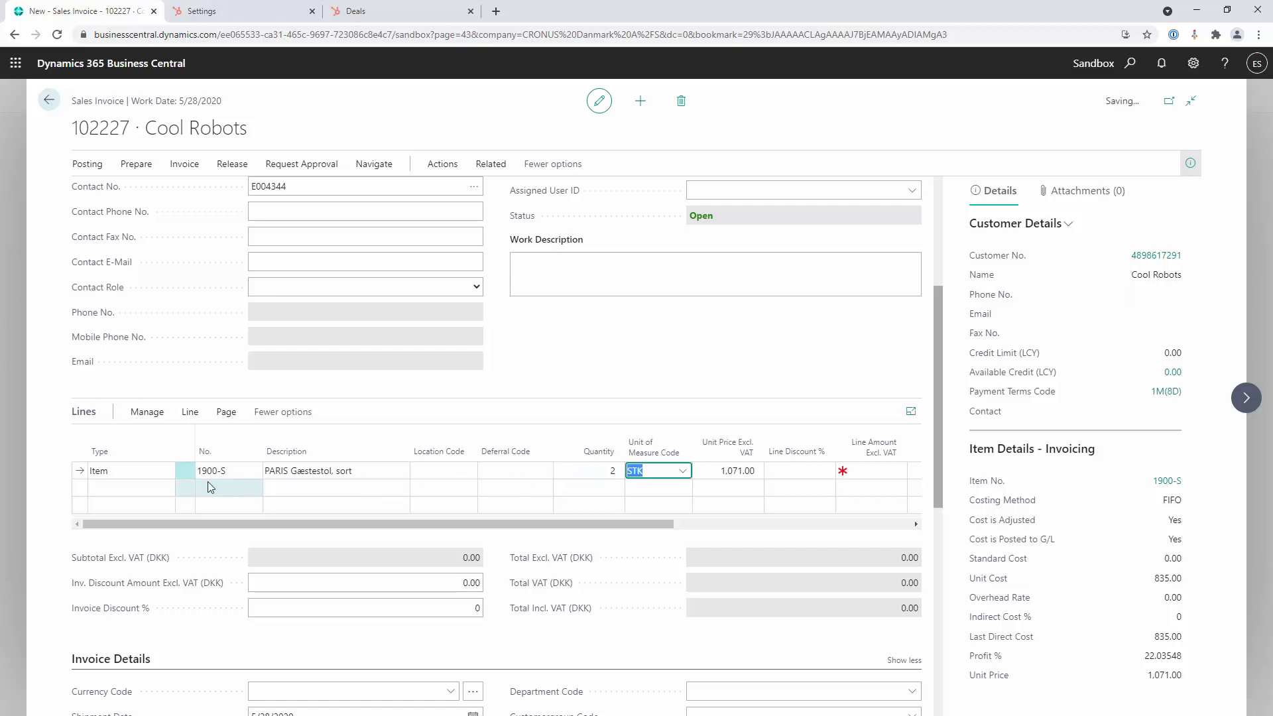
{"action": "key", "text": "Tab"}
{"action": "key", "text": "Tab"}
{"action": "key", "text": "Tab"}
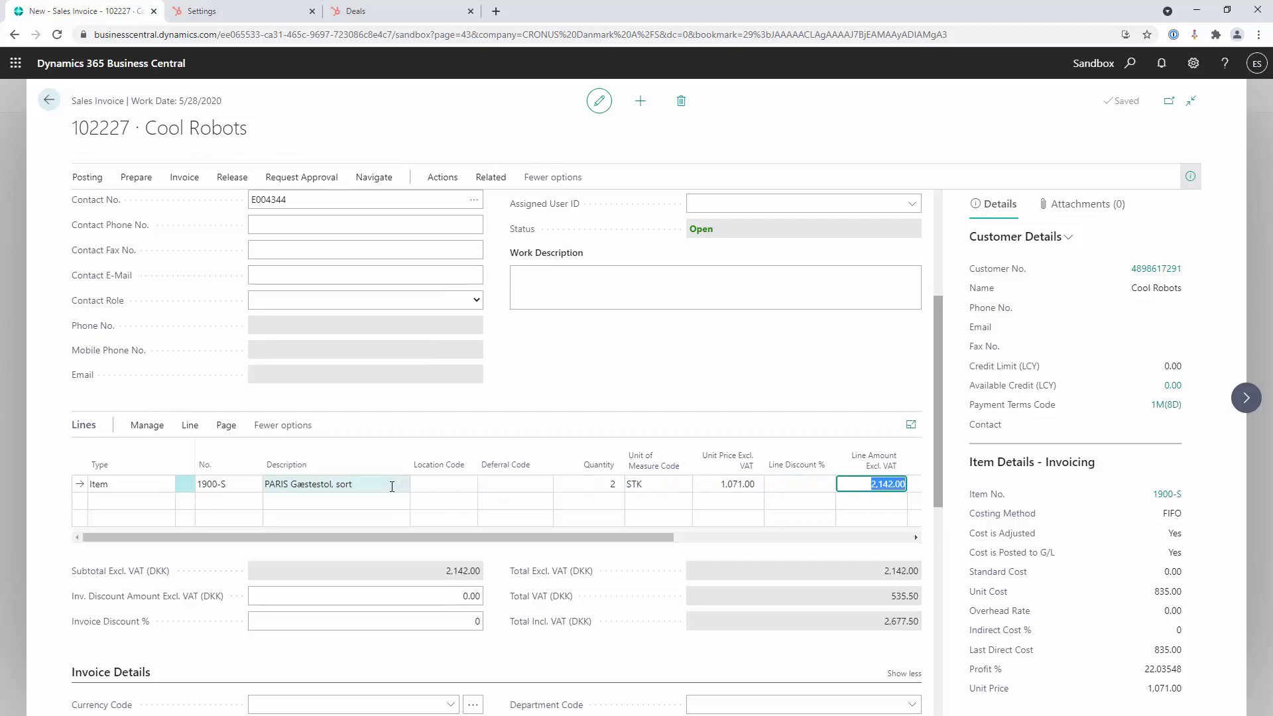
- Add a second line for 3 × item 1908-S LONDON Drejestol, blå, dismissing the low-inventory warning
{"action": "left_click", "coordinate": [177, 523]}
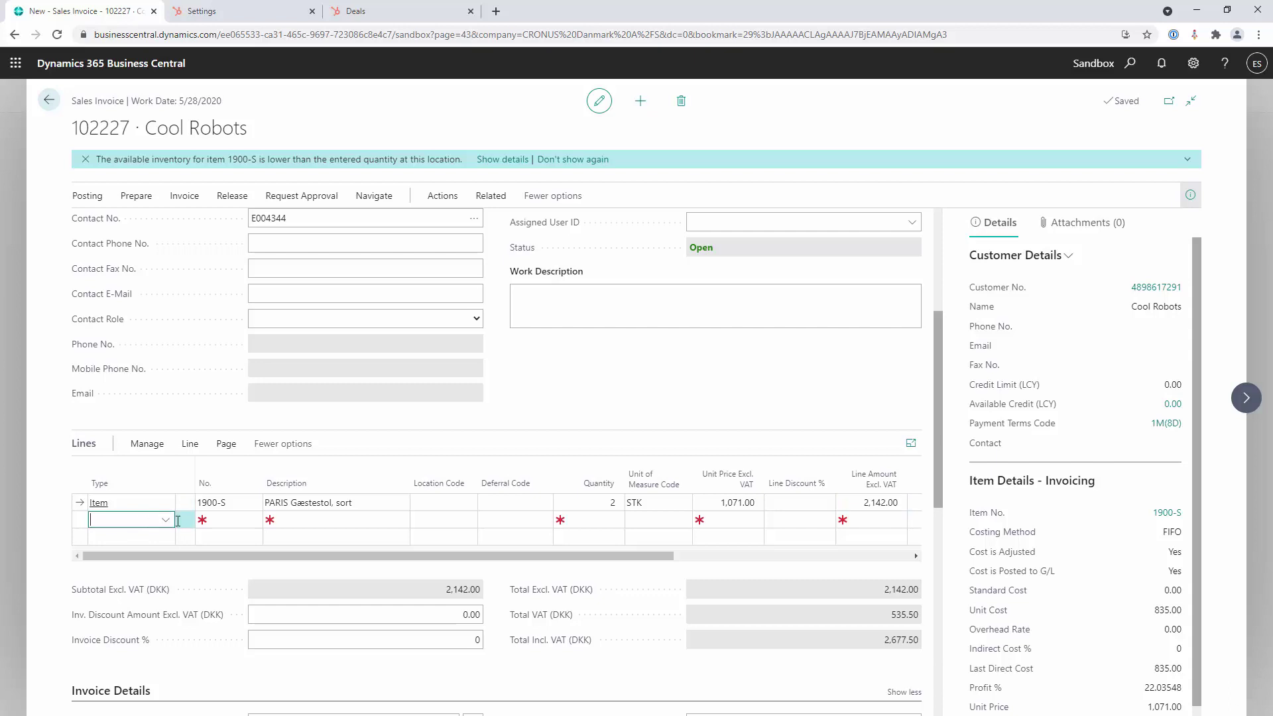
{"action": "left_click", "coordinate": [165, 519]}
{"action": "left_click", "coordinate": [189, 614]}
{"action": "left_click", "coordinate": [232, 520]}
{"action": "left_click", "coordinate": [254, 521]}
{"action": "left_click", "coordinate": [396, 631]}
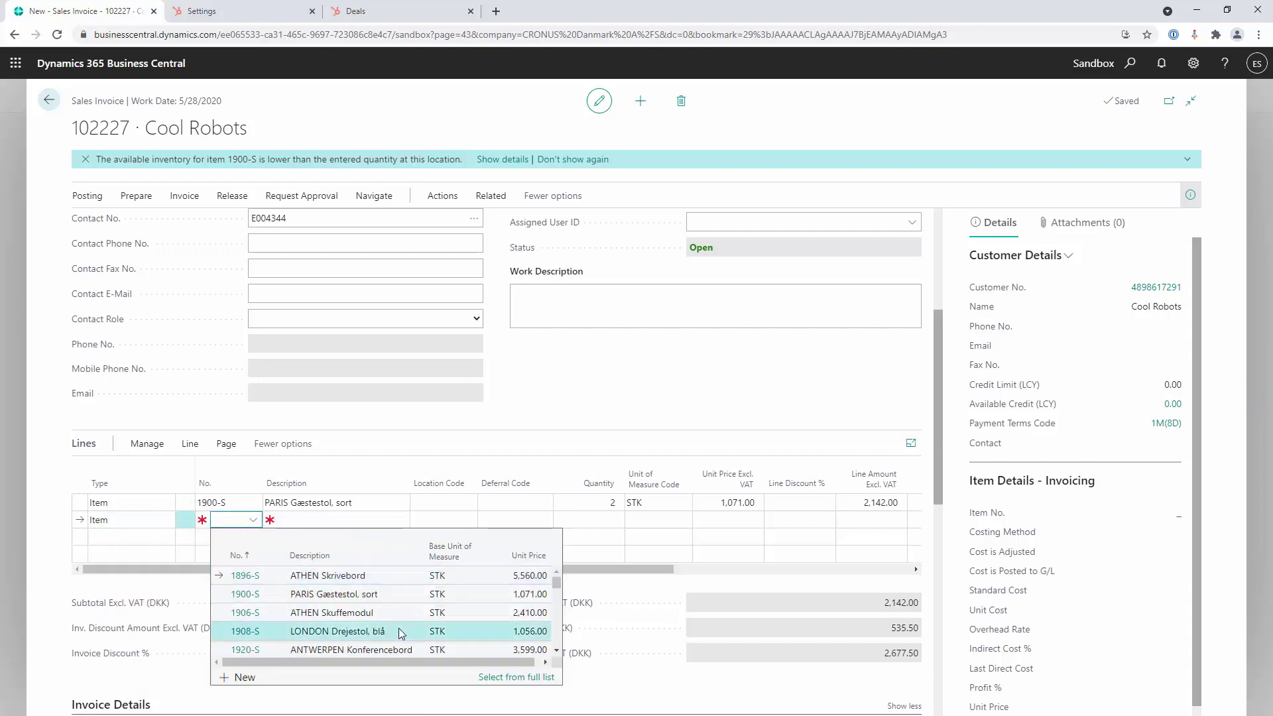
{"action": "left_click", "coordinate": [604, 519]}
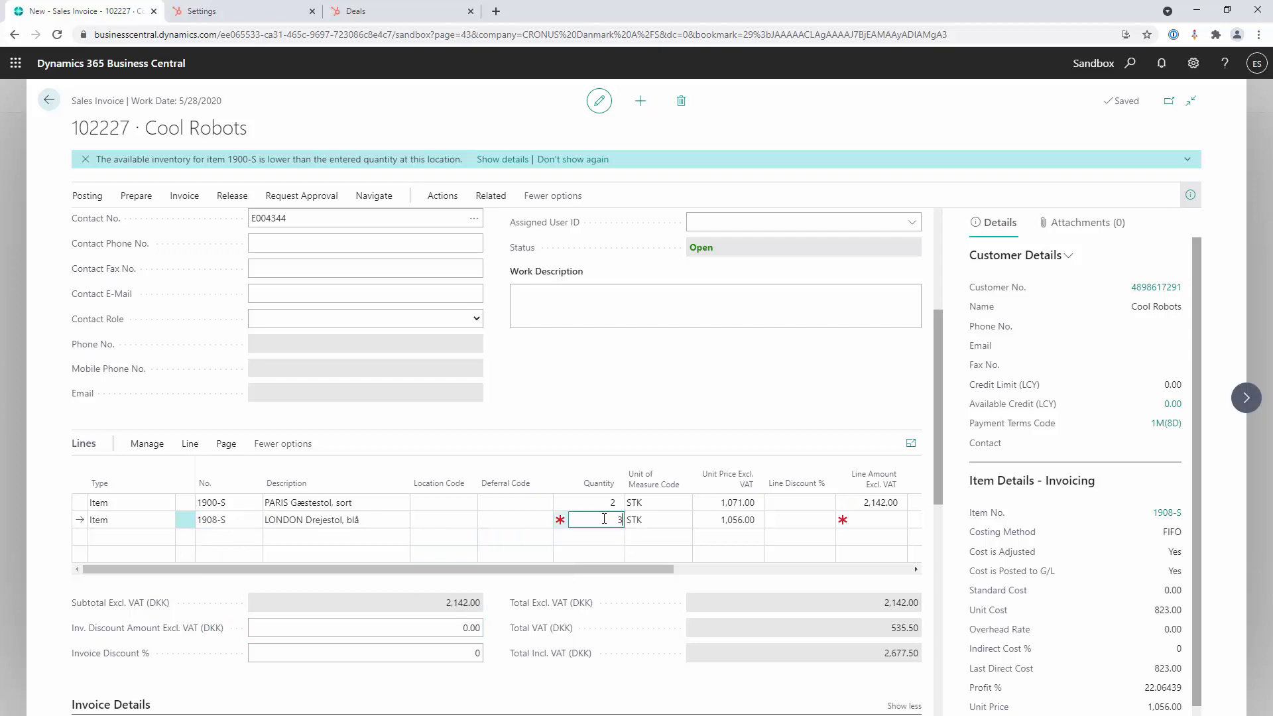
{"action": "key", "text": "Tab"}
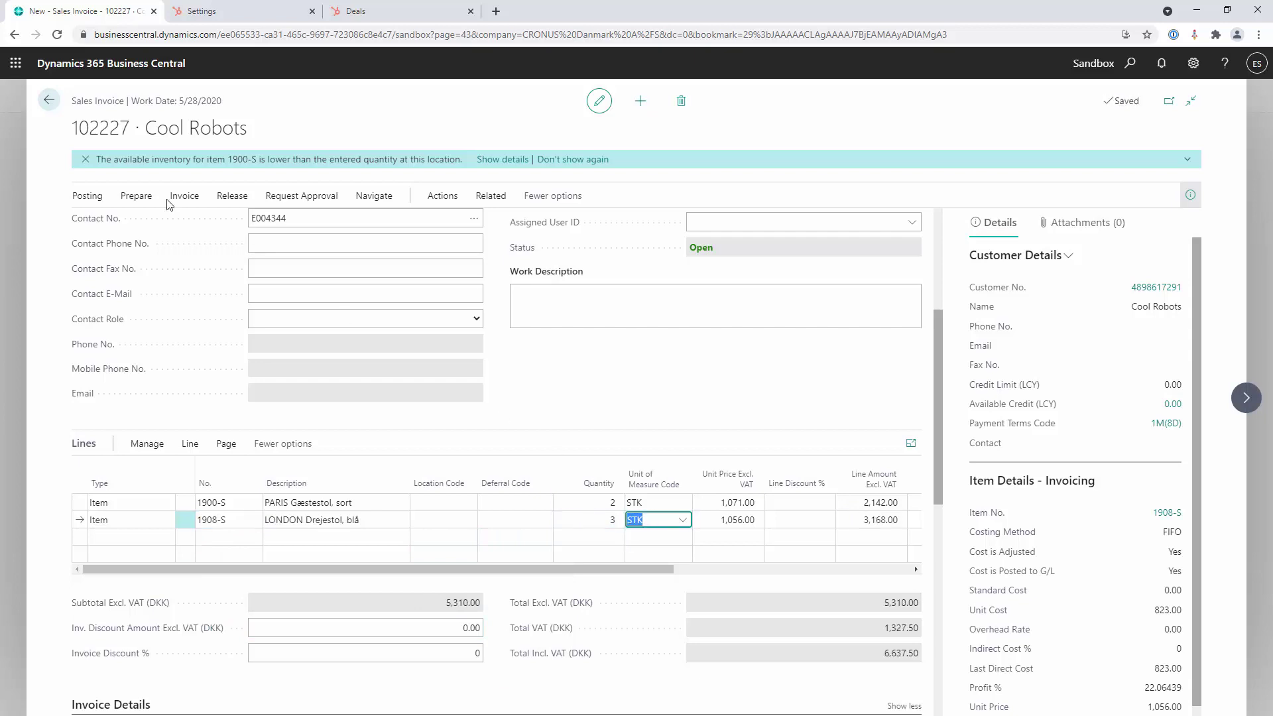
{"action": "left_click", "coordinate": [86, 159]}
- Leave invoice 102227 saved but unposted, then switch to HubSpot's Deals list
{"action": "left_click", "coordinate": [52, 101]}
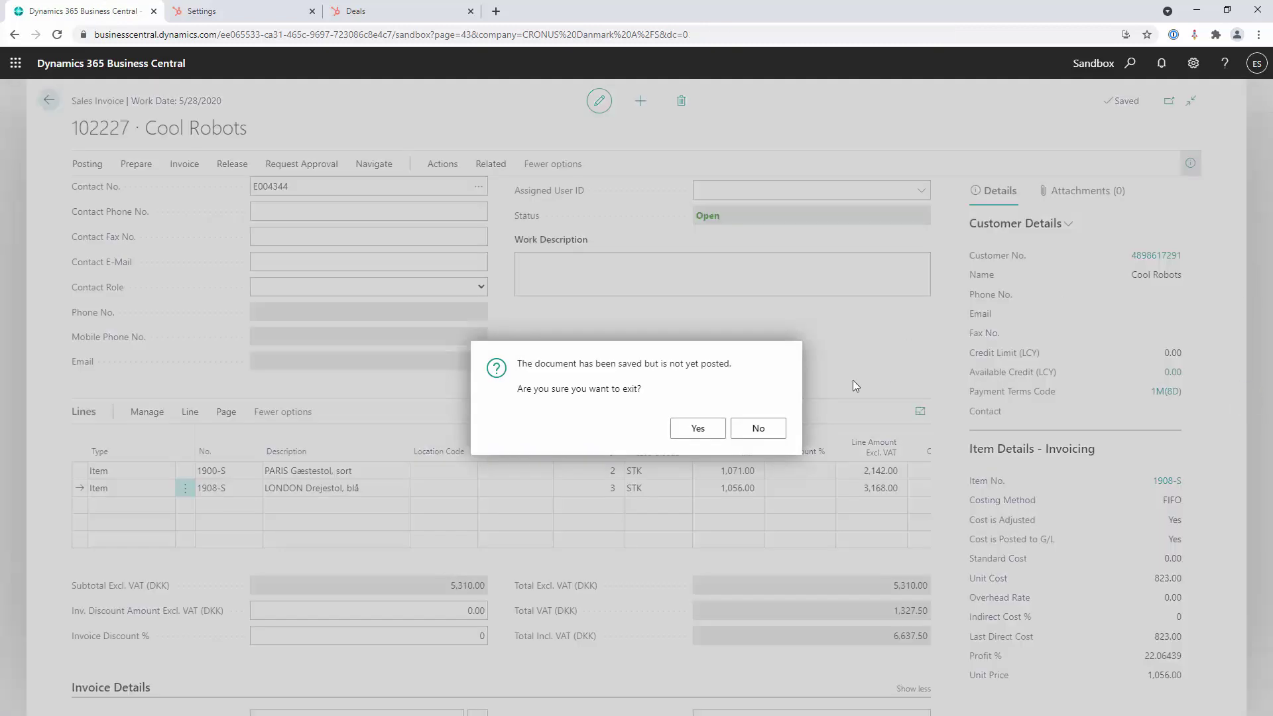
{"action": "left_click", "coordinate": [693, 431]}
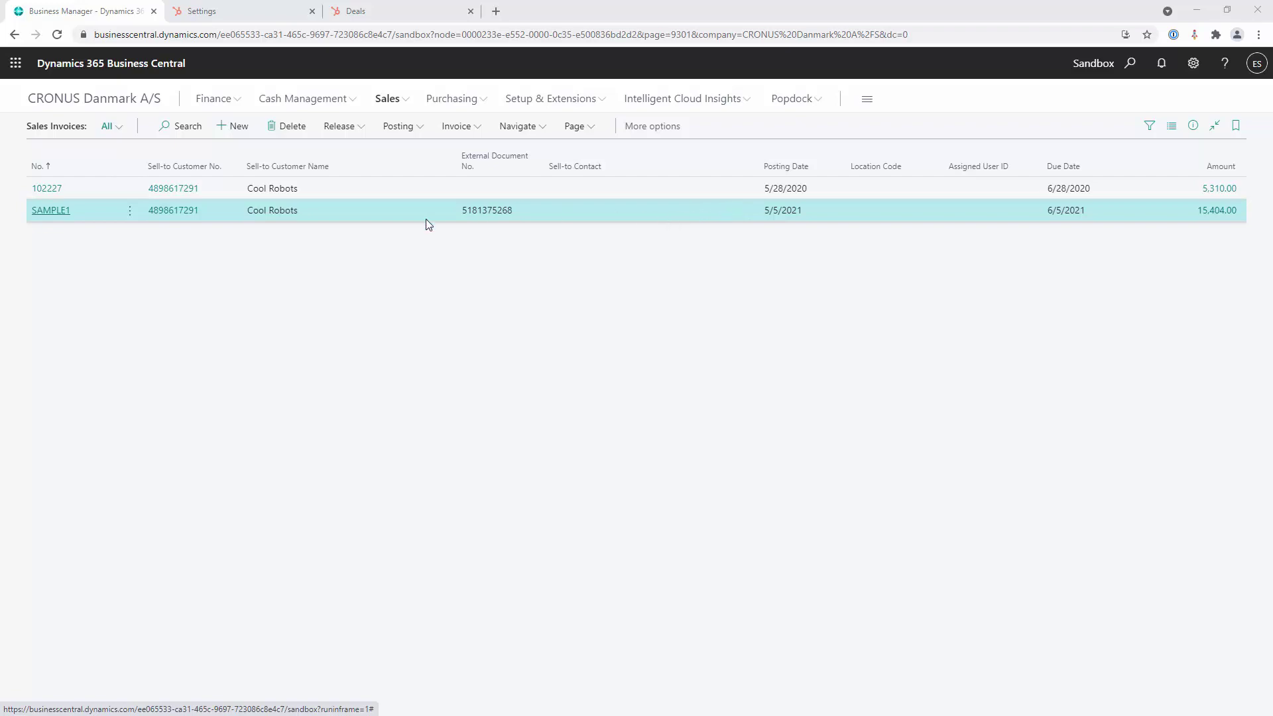
{"action": "left_click", "coordinate": [394, 7]}
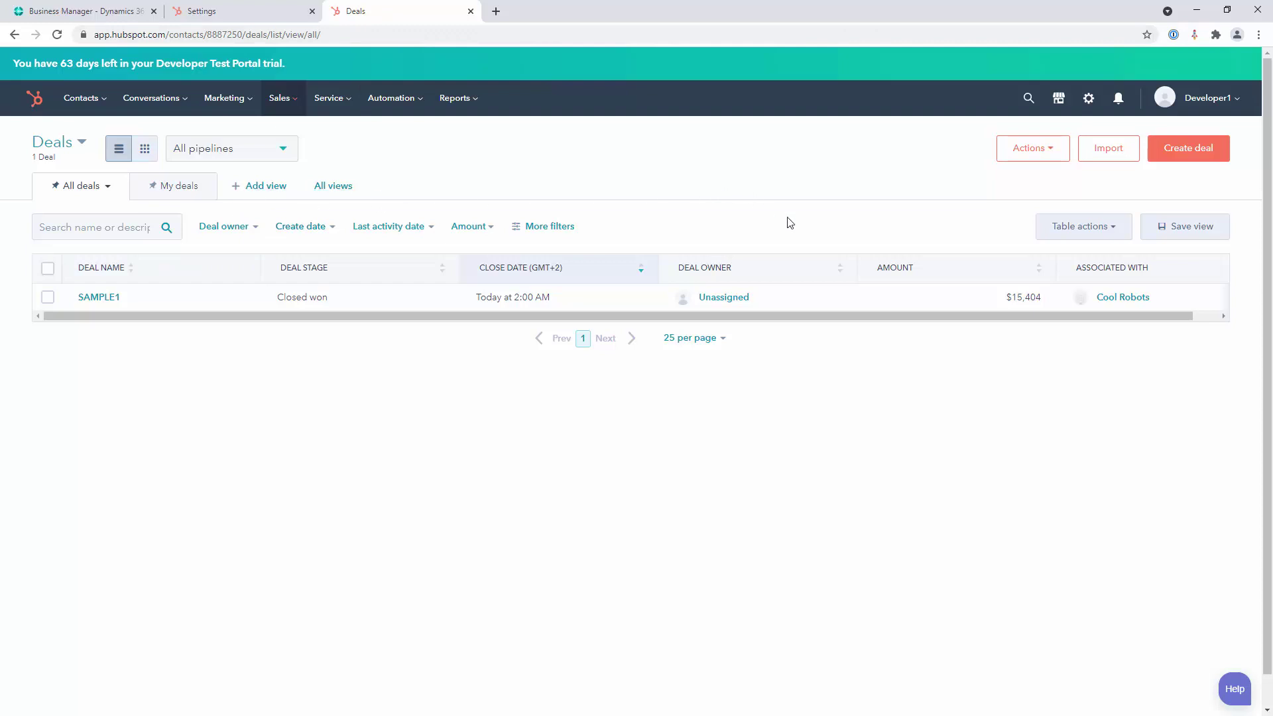
- Reload HubSpot's Deals list so synced deal 102227 appears
{"action": "key", "text": "F5"}
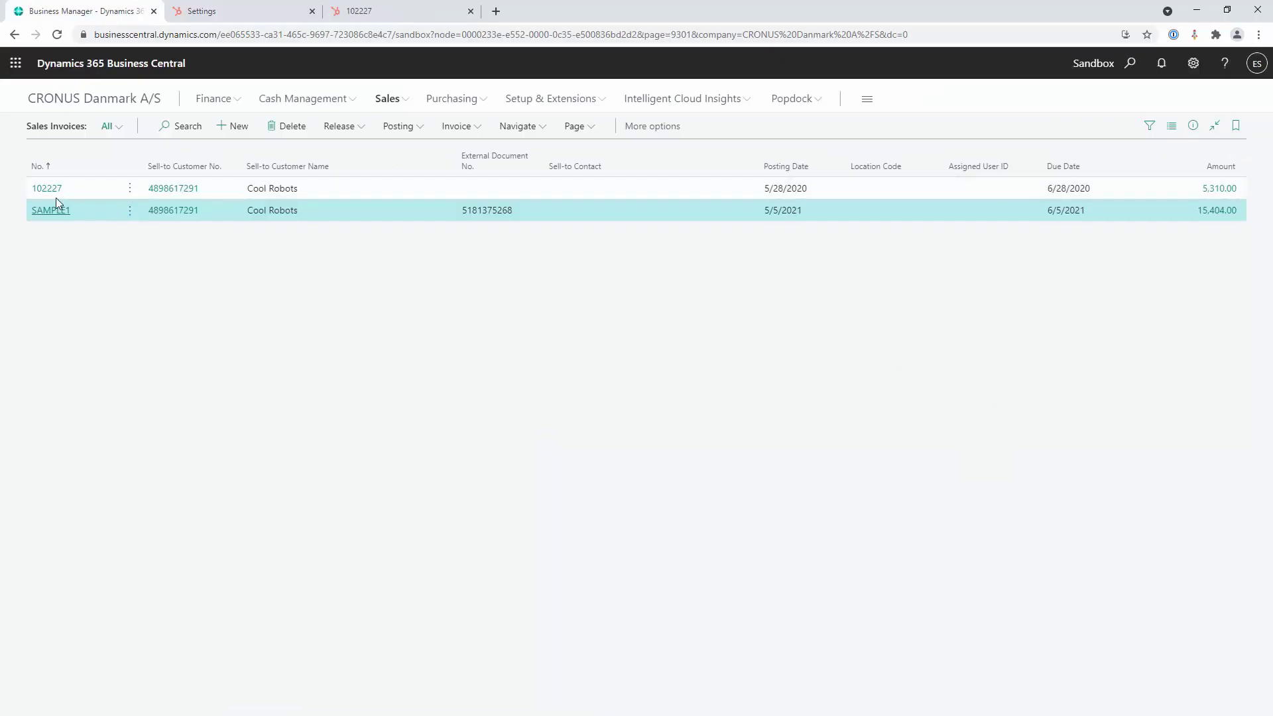
- Edit deal 102227's line items from its Line items sidebar card
{"action": "left_click", "coordinate": [389, 8]}
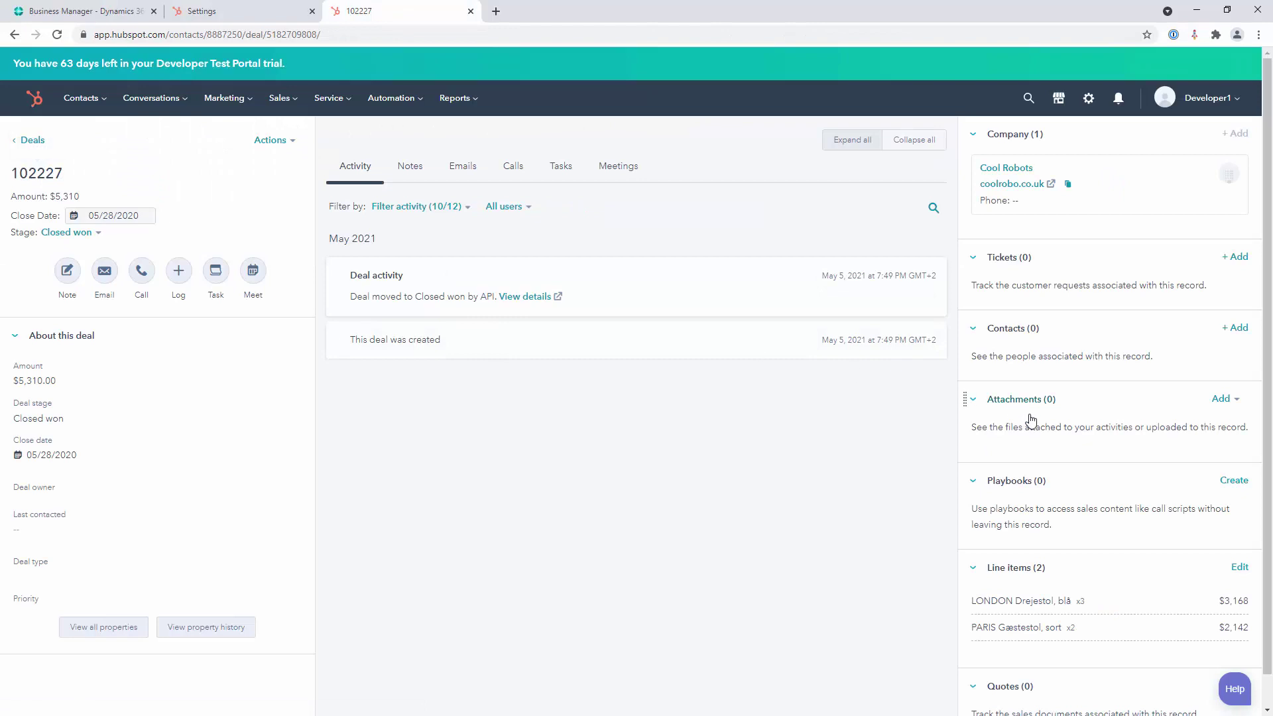
{"action": "scroll", "coordinate": [989, 418], "scroll_direction": "down", "scroll_amount": 2}
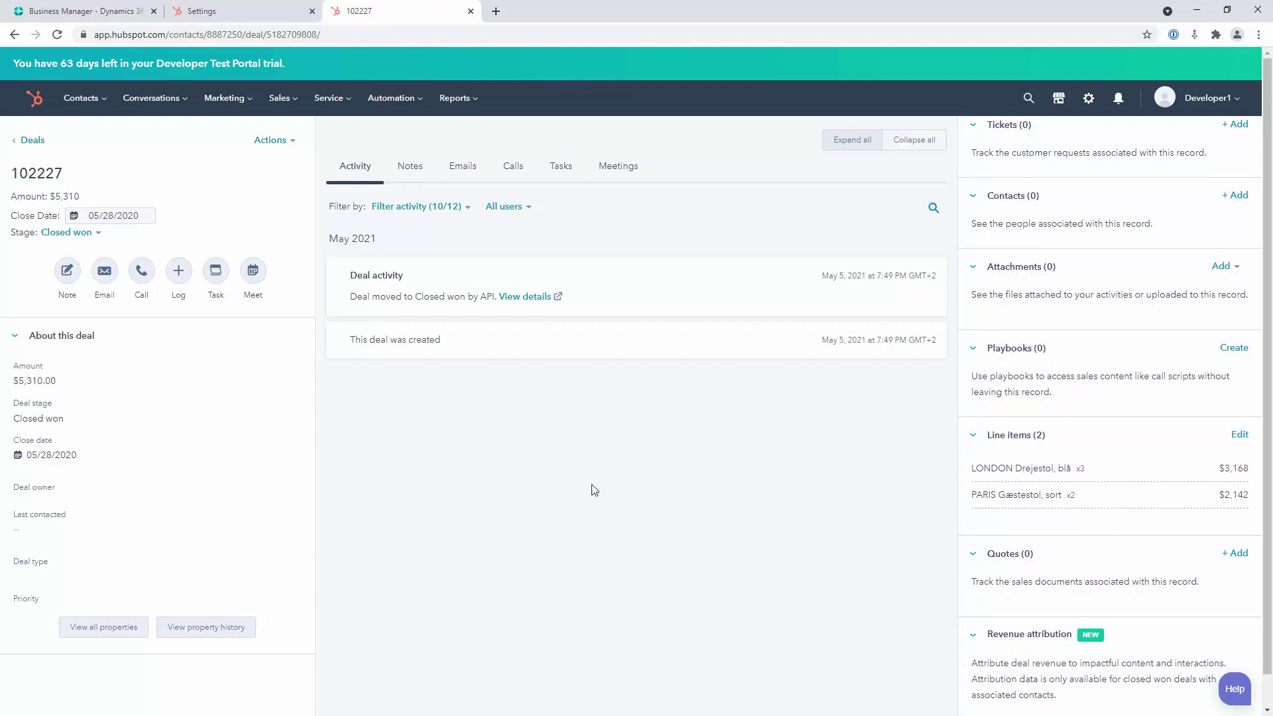
{"action": "left_click", "coordinate": [1238, 434]}
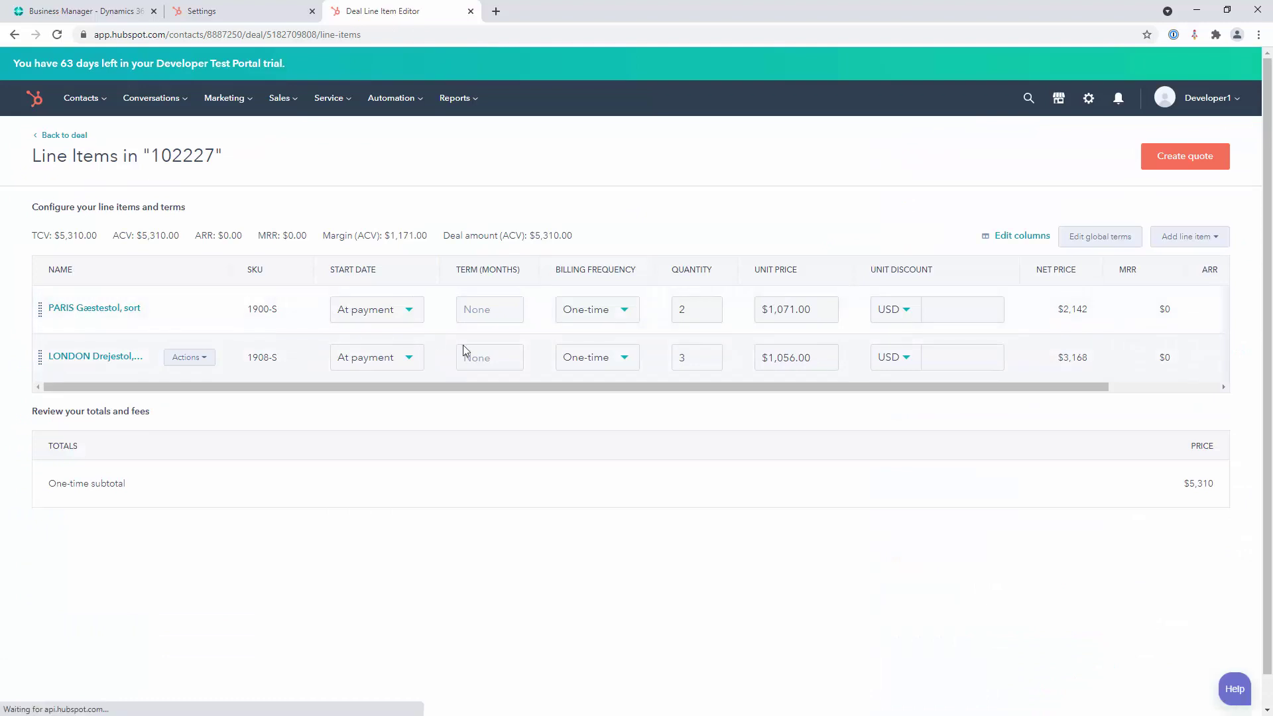
- Check the PARIS and LONDON quantities 2 and 3, then navigate toward Companies
{"action": "left_click", "coordinate": [688, 310]}
{"action": "left_click", "coordinate": [686, 357]}
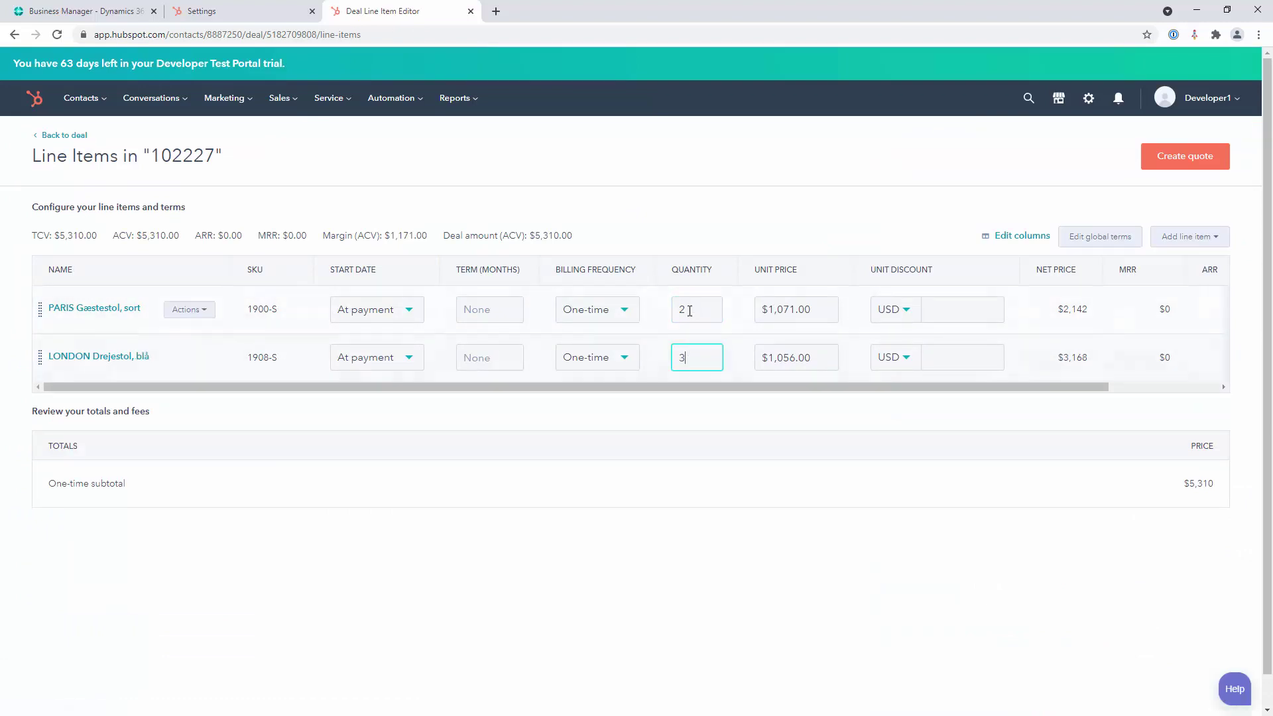
{"action": "left_click", "coordinate": [689, 310]}
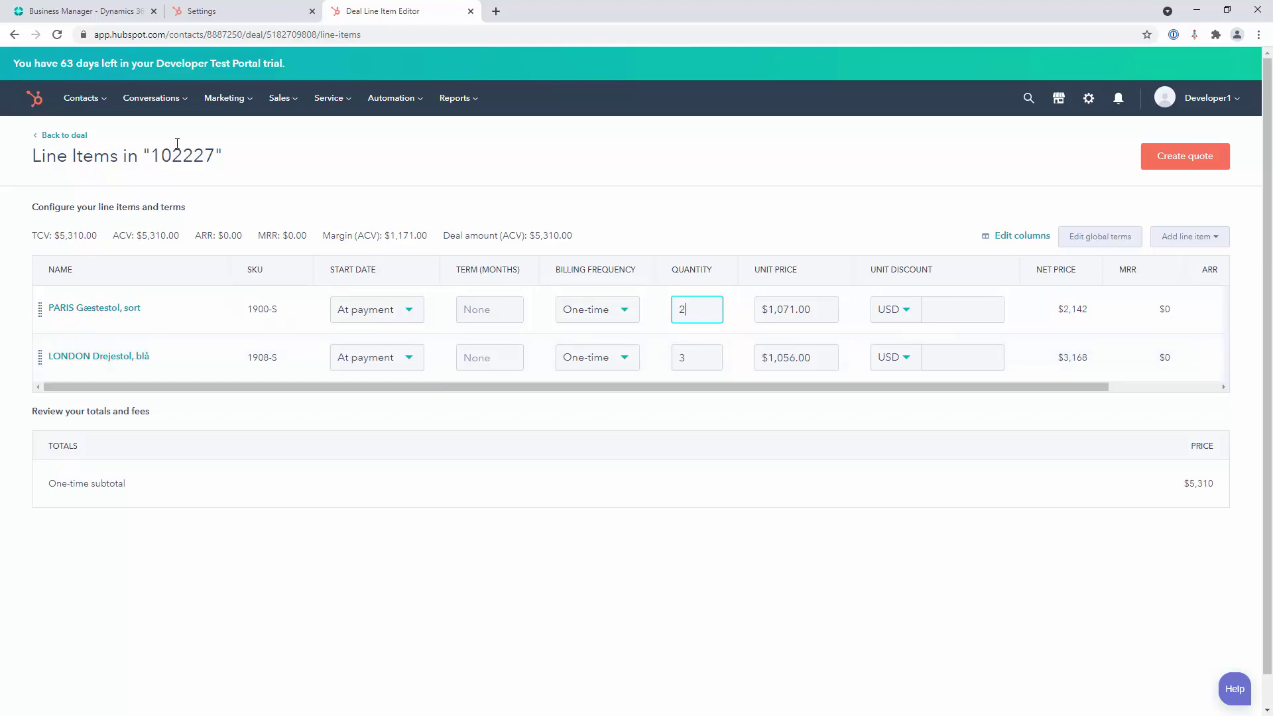
{"action": "left_click", "coordinate": [295, 101]}
- Open Cool Robots from HubSpot's Companies list to see deals 102227 and SAMPLE1 and four D365 invoices
{"action": "mouse_move", "coordinate": [67, 101]}
{"action": "left_click", "coordinate": [91, 171]}
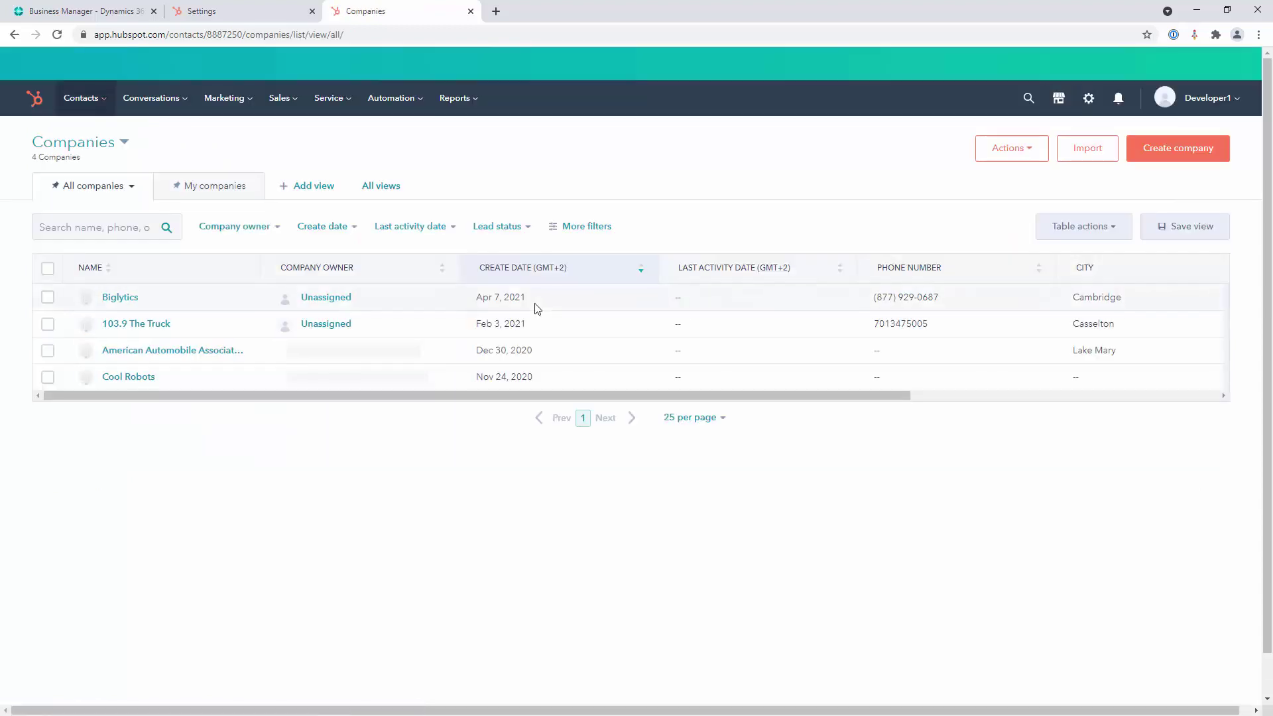
{"action": "left_click", "coordinate": [136, 382]}
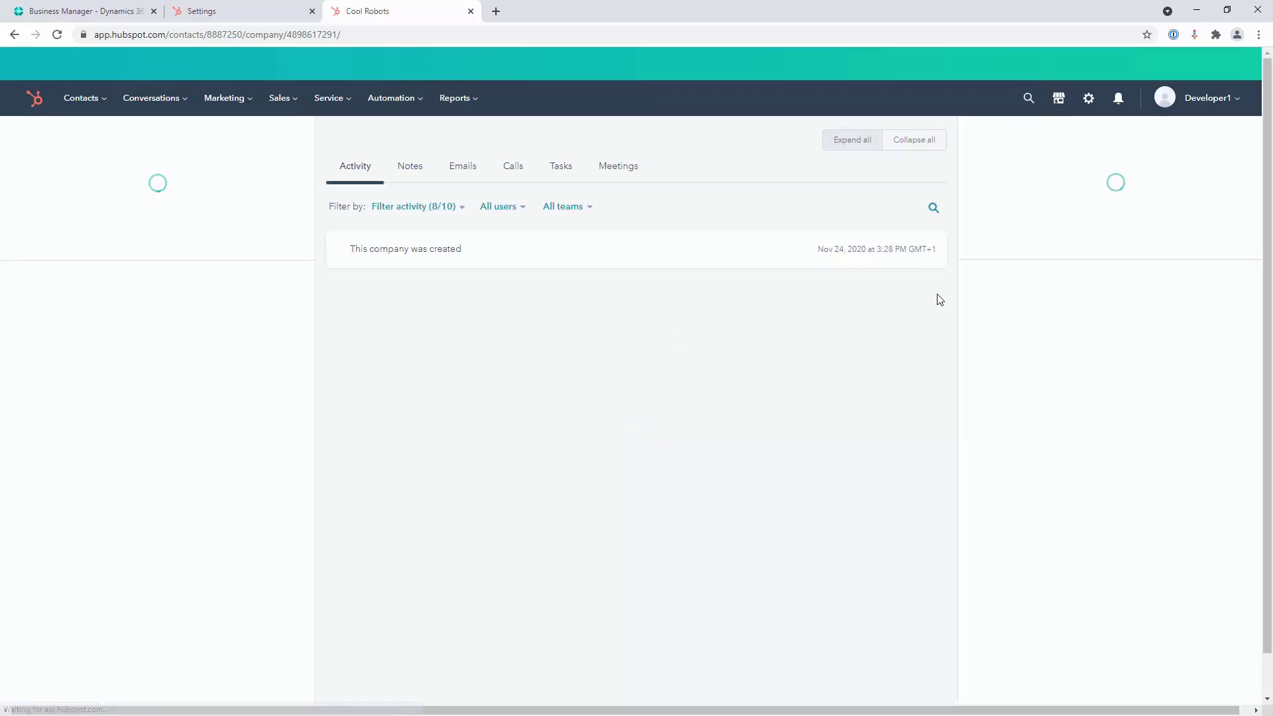
{"action": "mouse_move", "coordinate": [1144, 290]}
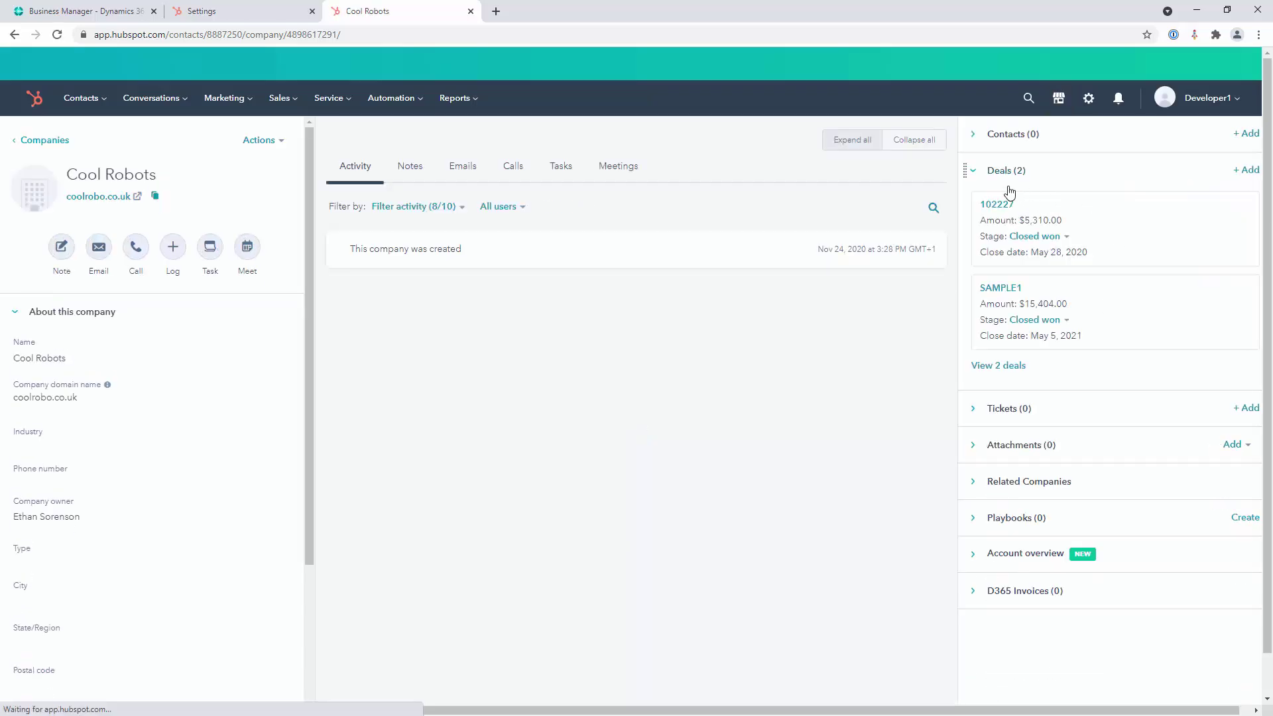
{"action": "mouse_move", "coordinate": [1050, 248]}
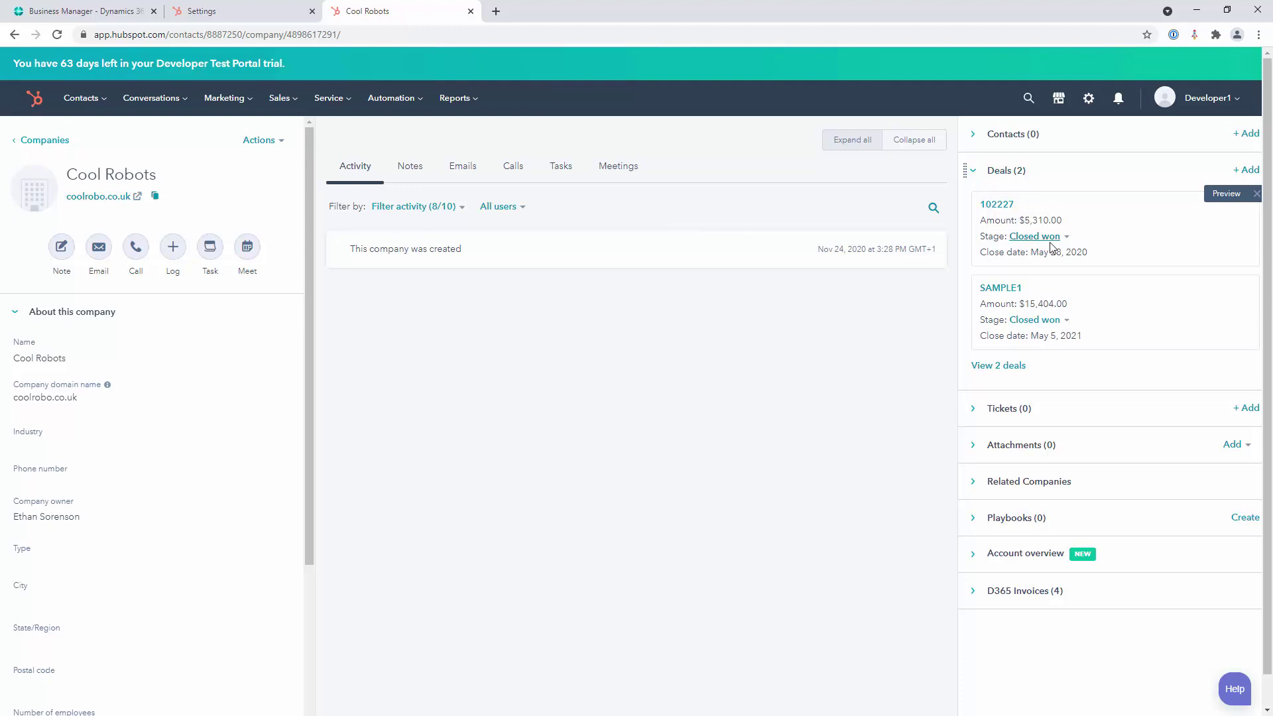
- Collapse Deals, expand D365 Invoices, and show full details for the PARIS, LONDON, ATHEN and second PARIS lines
{"action": "left_click", "coordinate": [975, 174]}
{"action": "left_click", "coordinate": [974, 390]}
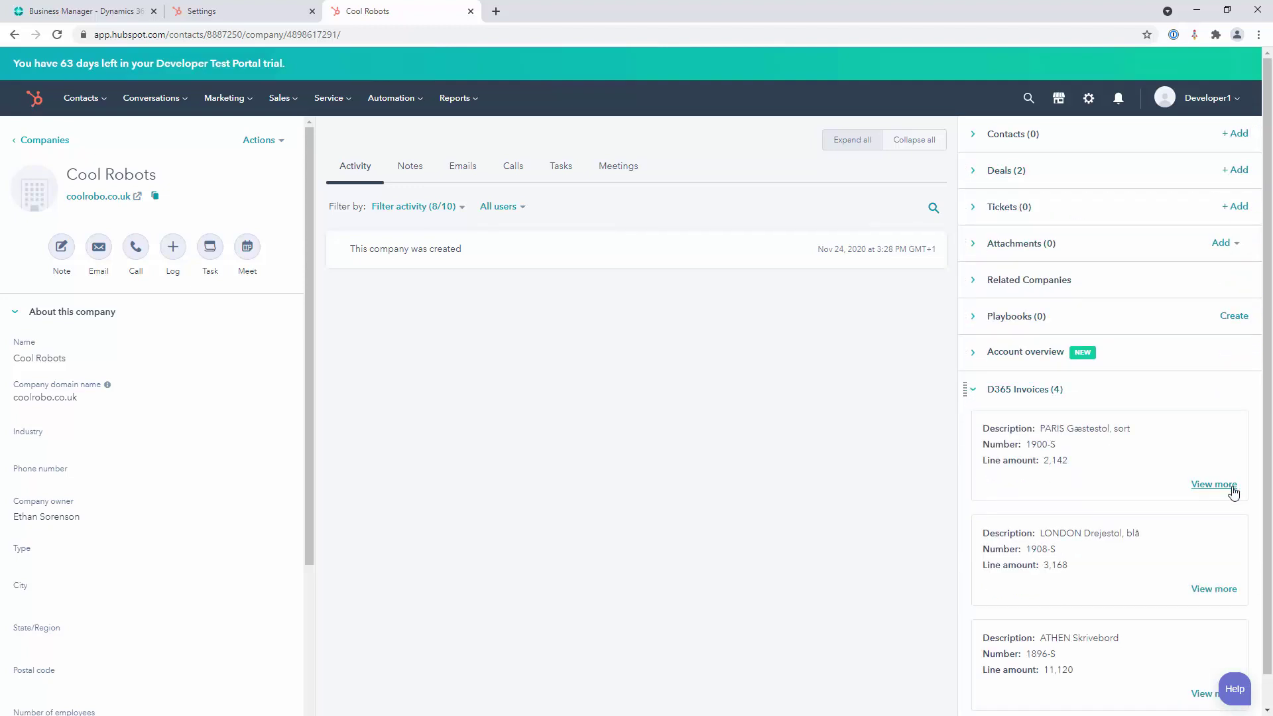
{"action": "left_click", "coordinate": [1222, 486]}
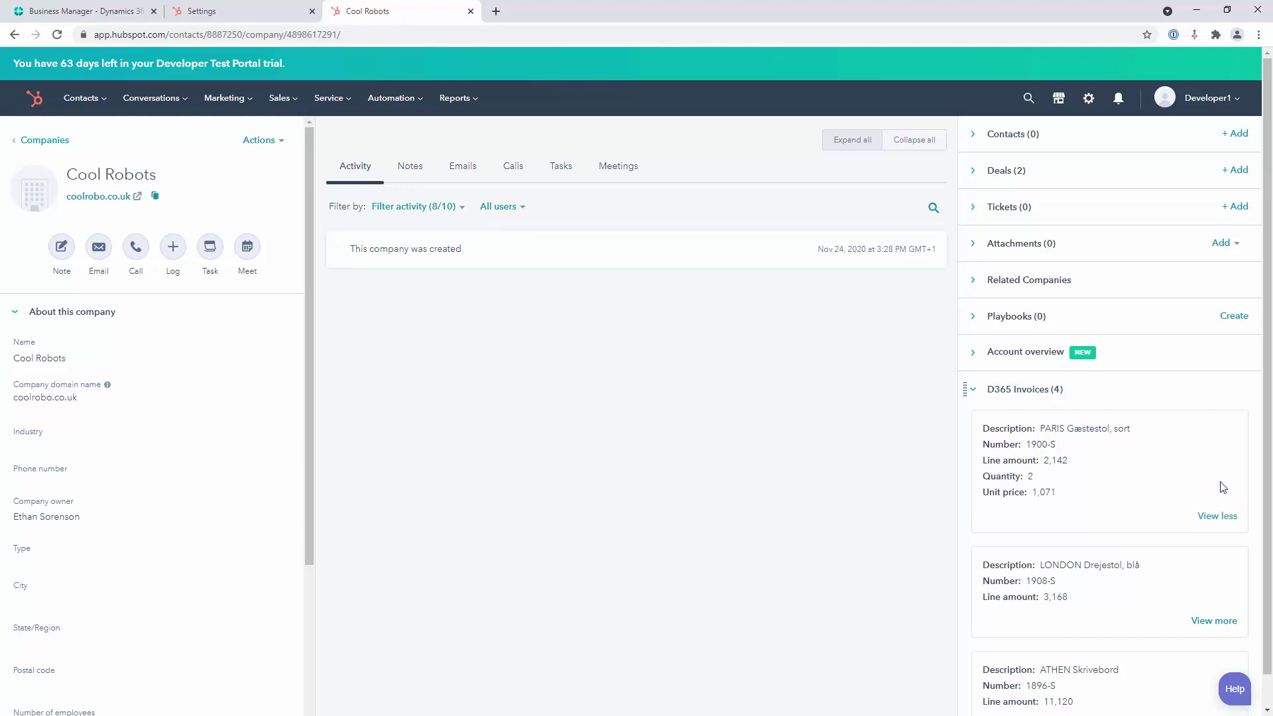
{"action": "scroll", "coordinate": [1131, 449], "scroll_direction": "down", "scroll_amount": 2}
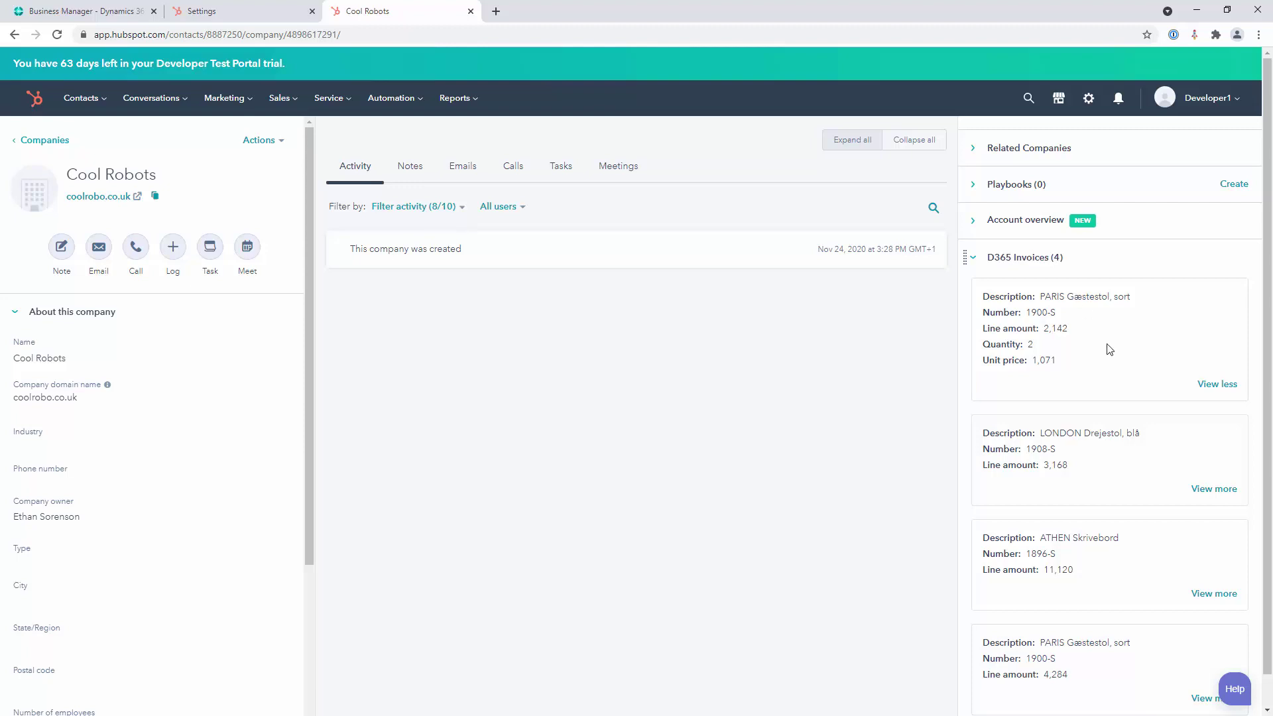
{"action": "left_click", "coordinate": [1218, 489]}
{"action": "left_click", "coordinate": [1215, 625]}
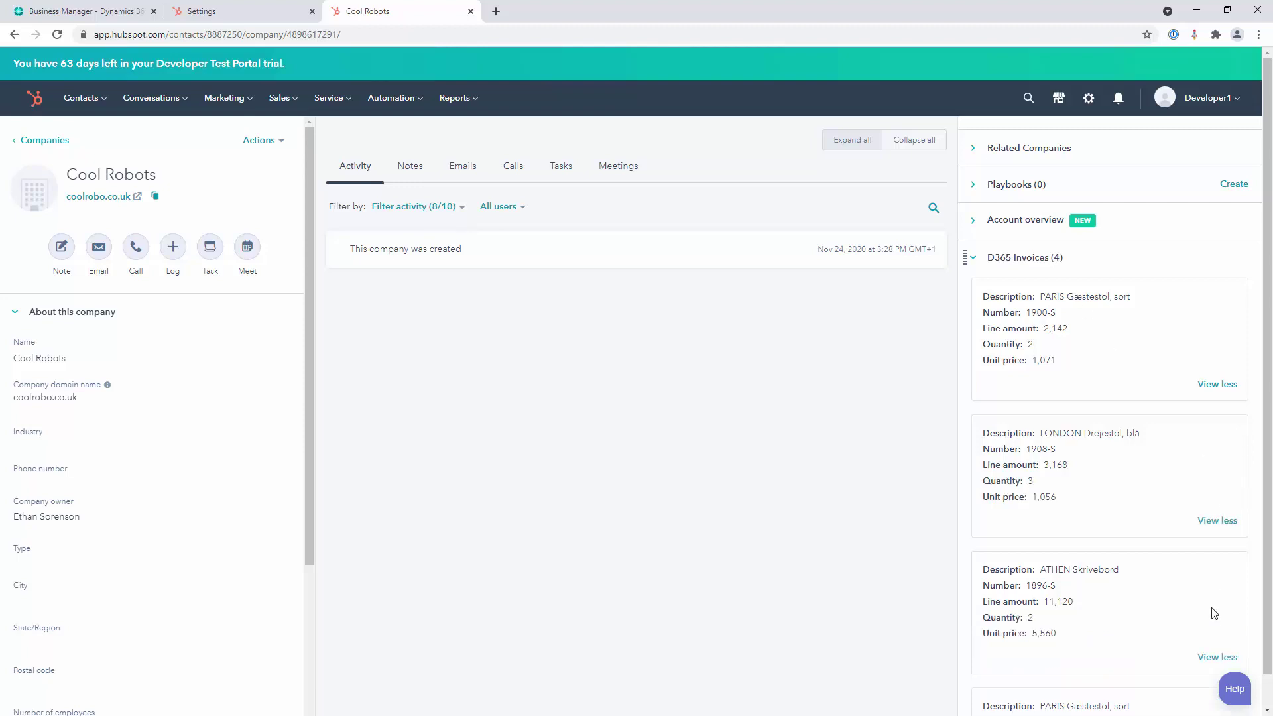
{"action": "scroll", "coordinate": [1103, 429], "scroll_direction": "down", "scroll_amount": 3}
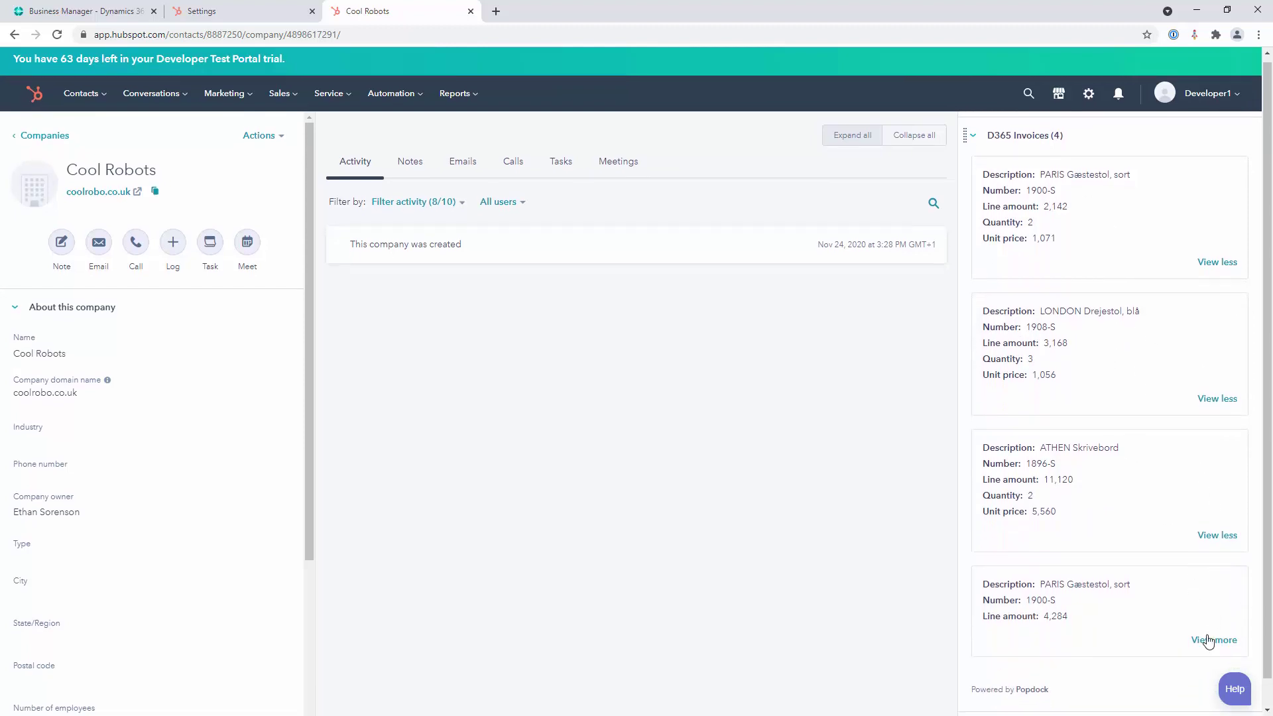
{"action": "left_click", "coordinate": [1208, 641]}
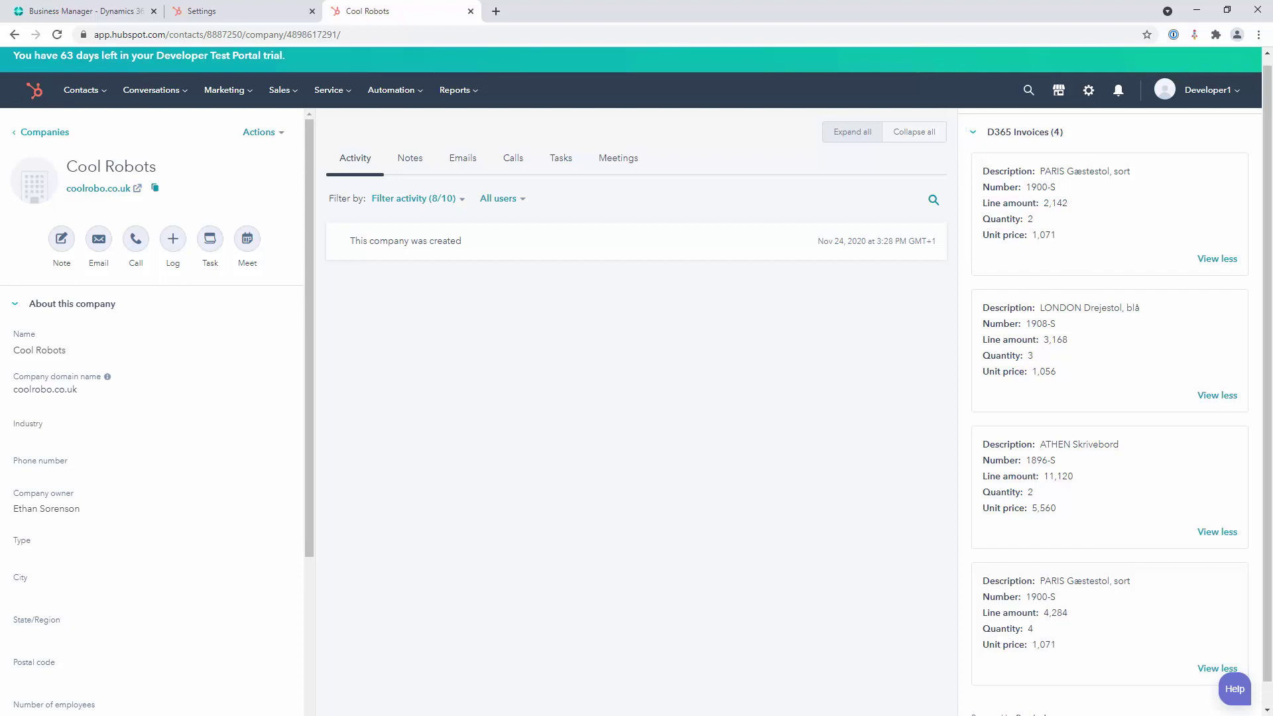
- On invoice SAMPLE1, change the ATHEN Skrivebord line quantity to 7, then leave the invoice
{"action": "left_click", "coordinate": [73, 11]}
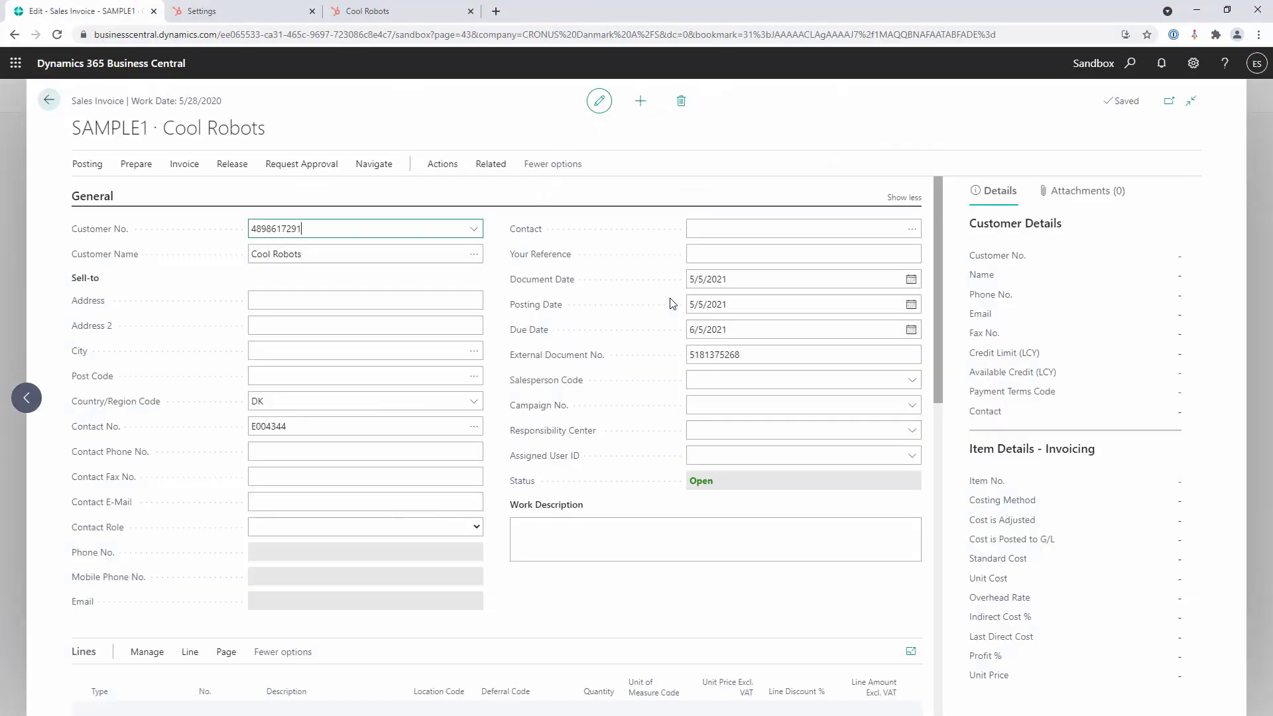
{"action": "scroll", "coordinate": [729, 459], "scroll_direction": "down", "scroll_amount": 3}
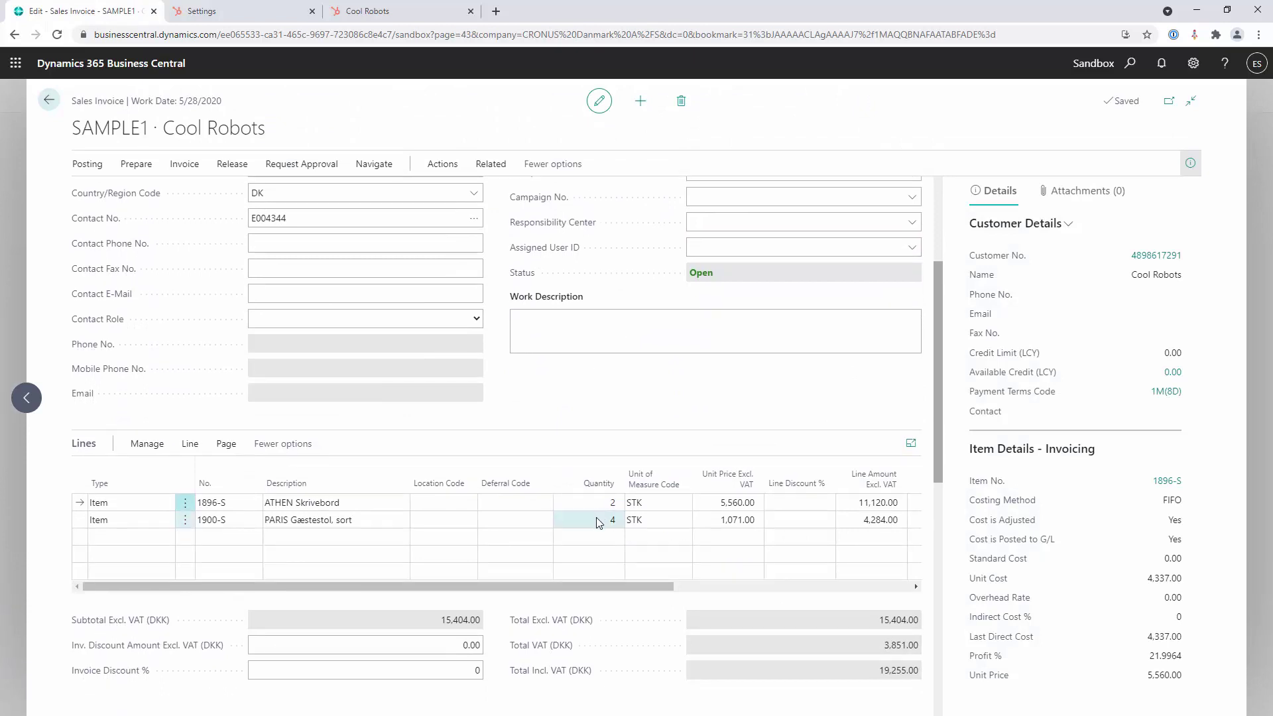
{"action": "left_click", "coordinate": [600, 499]}
{"action": "left_click", "coordinate": [600, 499]}
{"action": "type", "text": "7"}
{"action": "left_click", "coordinate": [630, 424]}
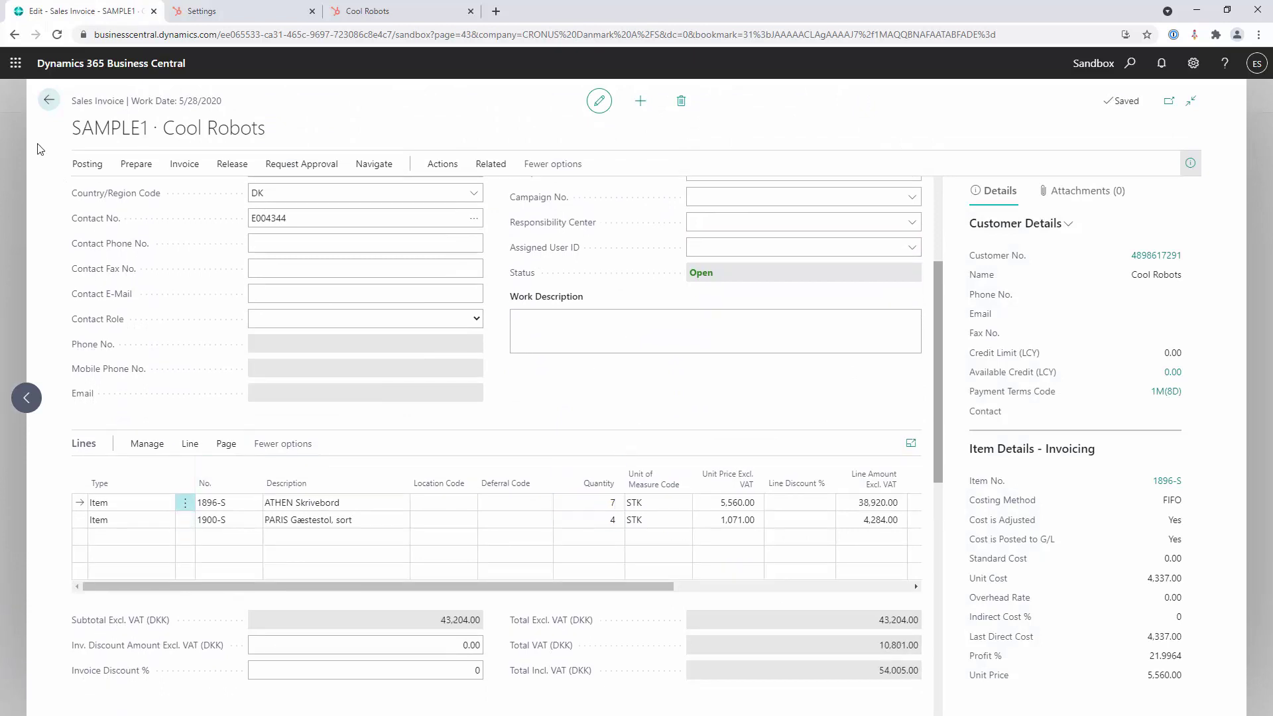
{"action": "left_click", "coordinate": [49, 100]}
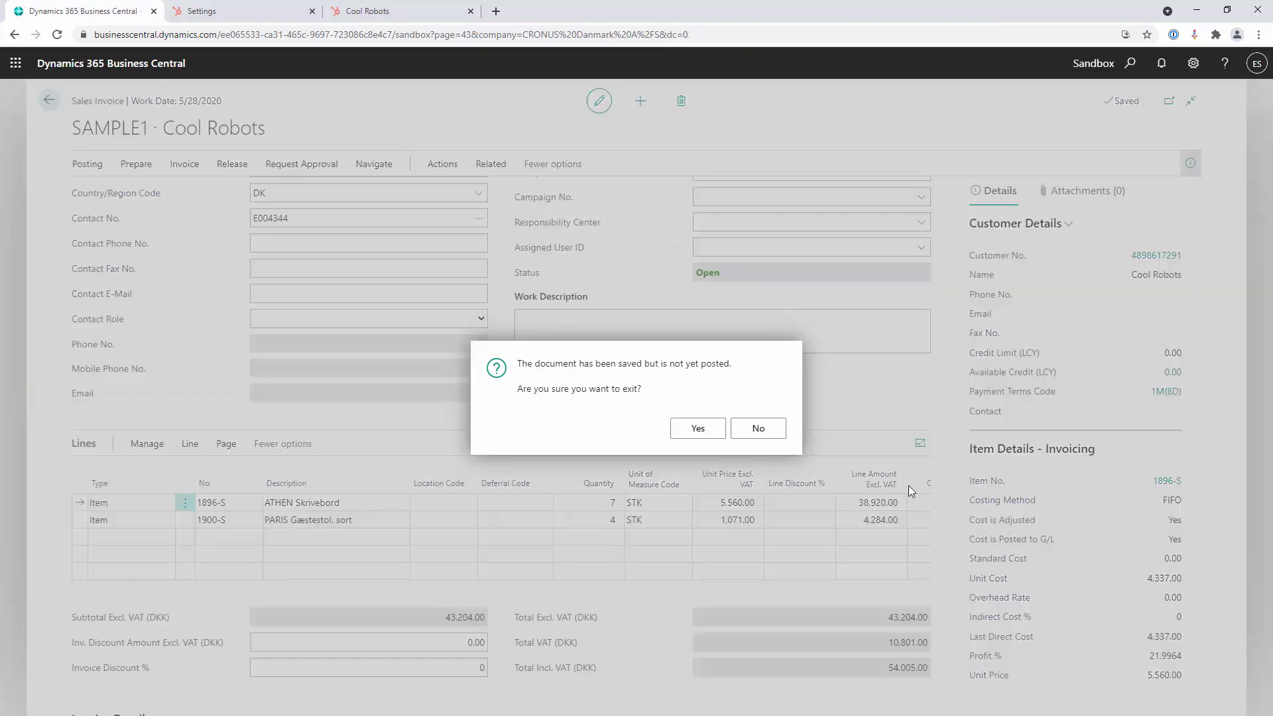
- Reload HubSpot's Cool Robots record, confirm the ATHEN line now shows 38,920, and return to Business Central
{"action": "left_click", "coordinate": [331, 11]}
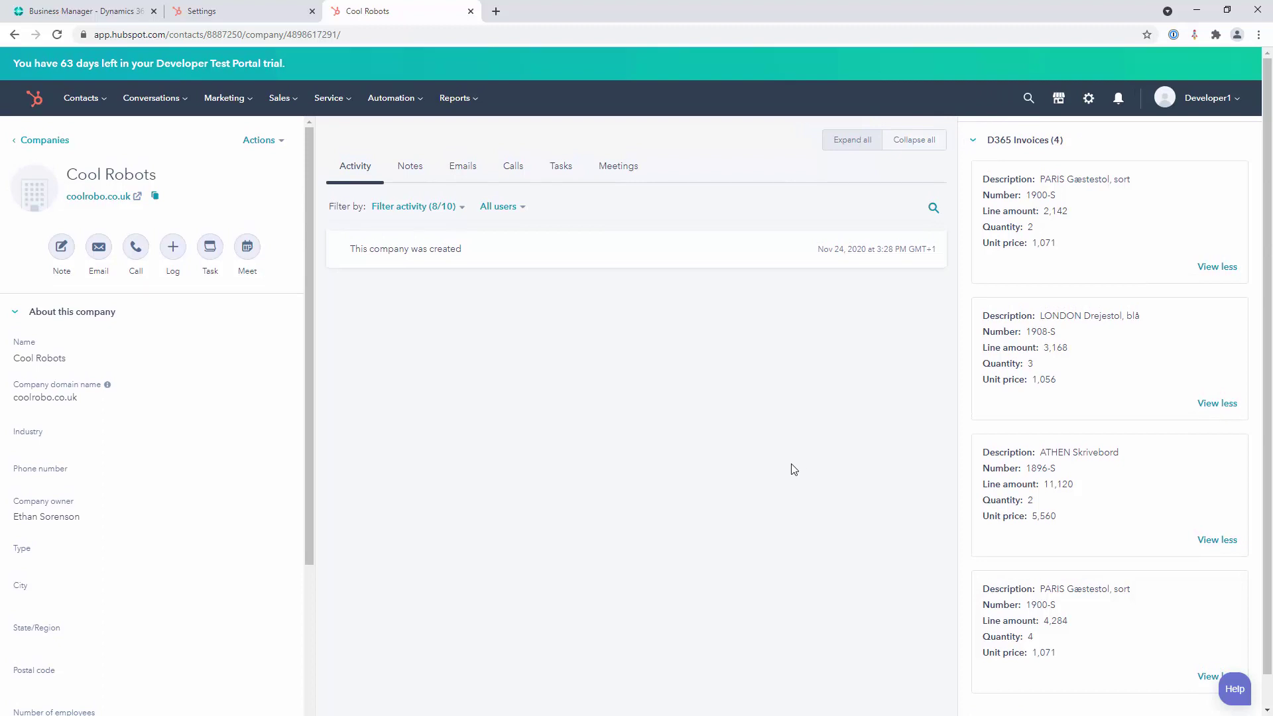
{"action": "key", "text": "F5"}
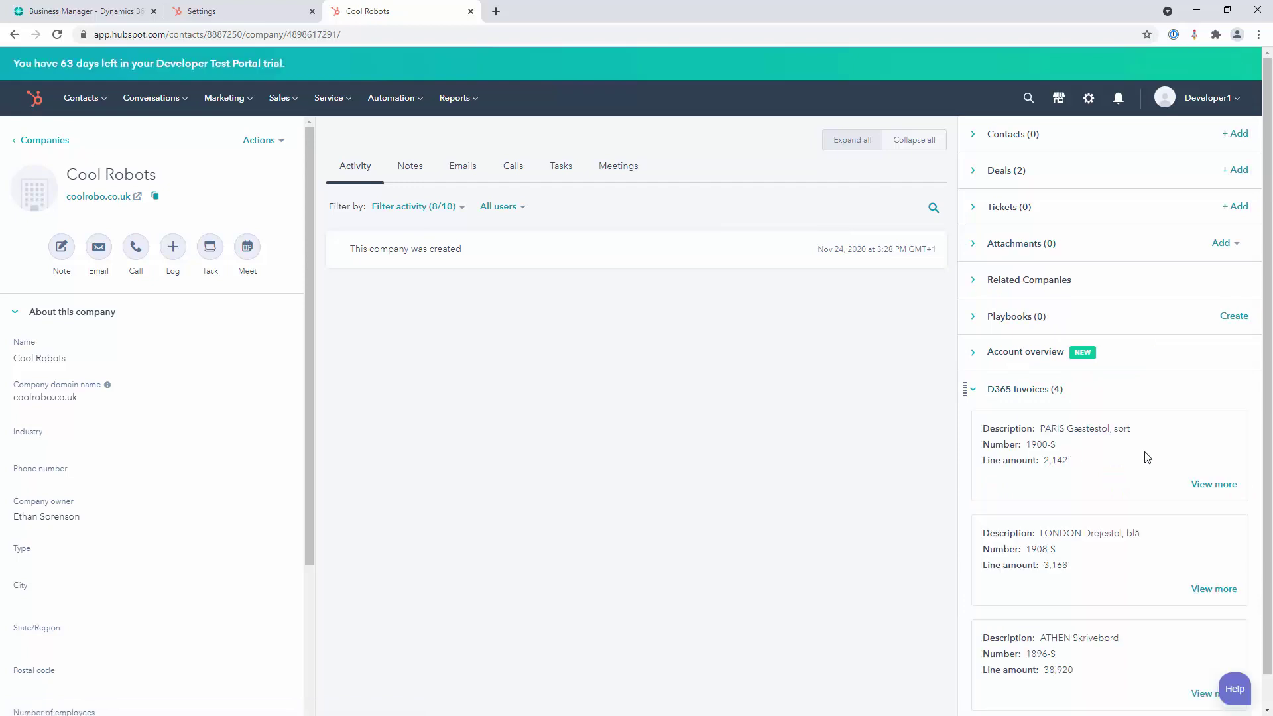
{"action": "scroll", "coordinate": [1146, 457], "scroll_direction": "down", "scroll_amount": 1}
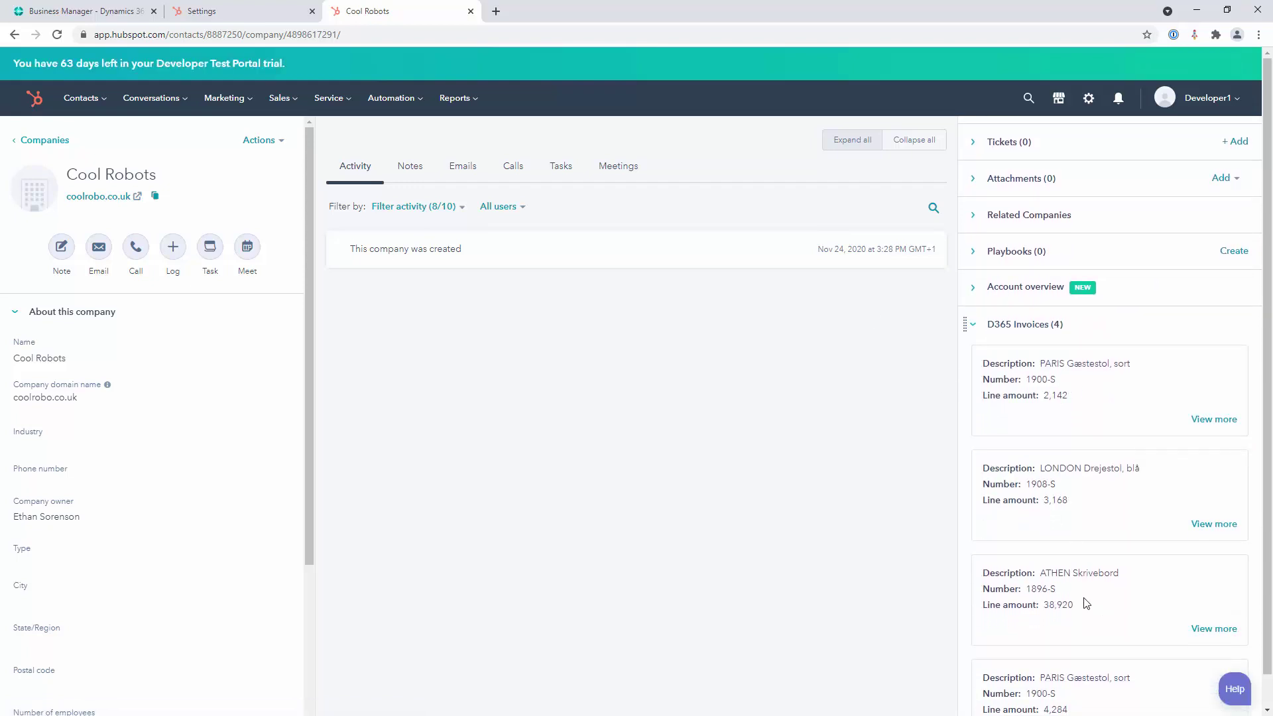
{"action": "left_click_drag", "start_coordinate": [1086, 608], "coordinate": [1042, 608]}
{"action": "left_click", "coordinate": [54, 13]}
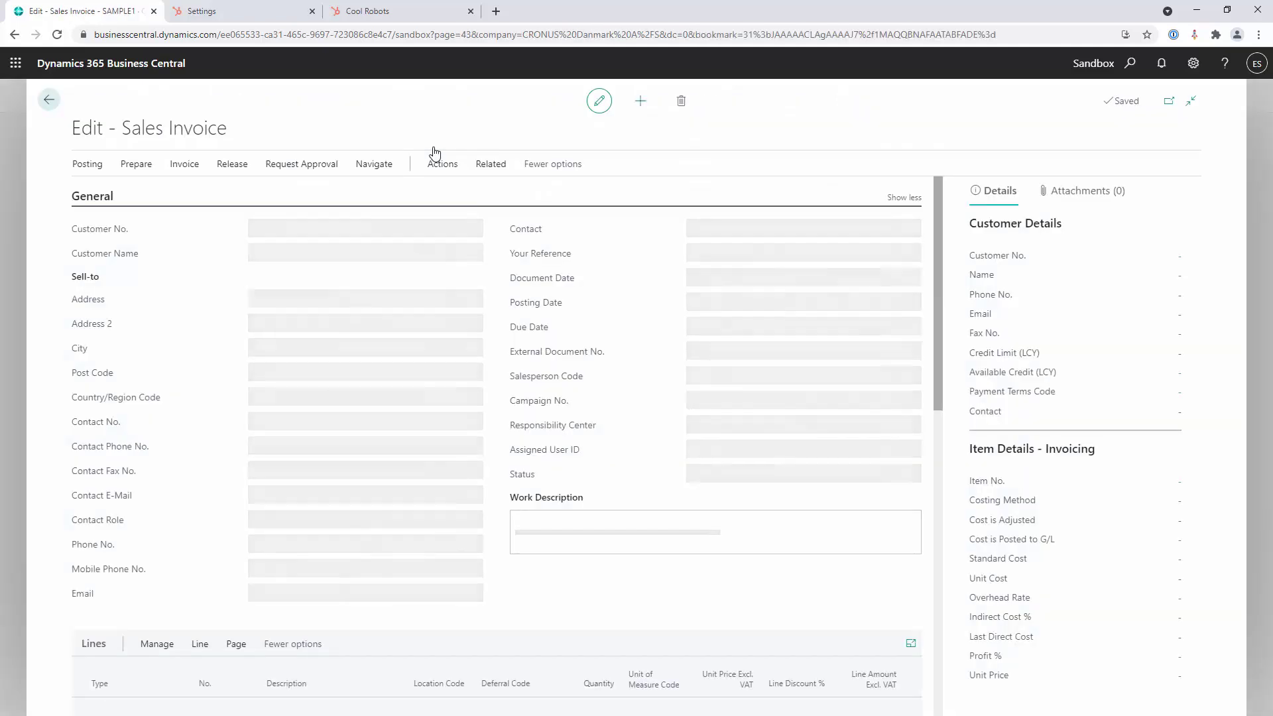
- Scroll invoice SAMPLE1 to its lines and totals: 7 × ATHEN at 38,920.00, 54,005.00 DKK total
{"action": "scroll", "coordinate": [475, 243], "scroll_direction": "down", "scroll_amount": 2}
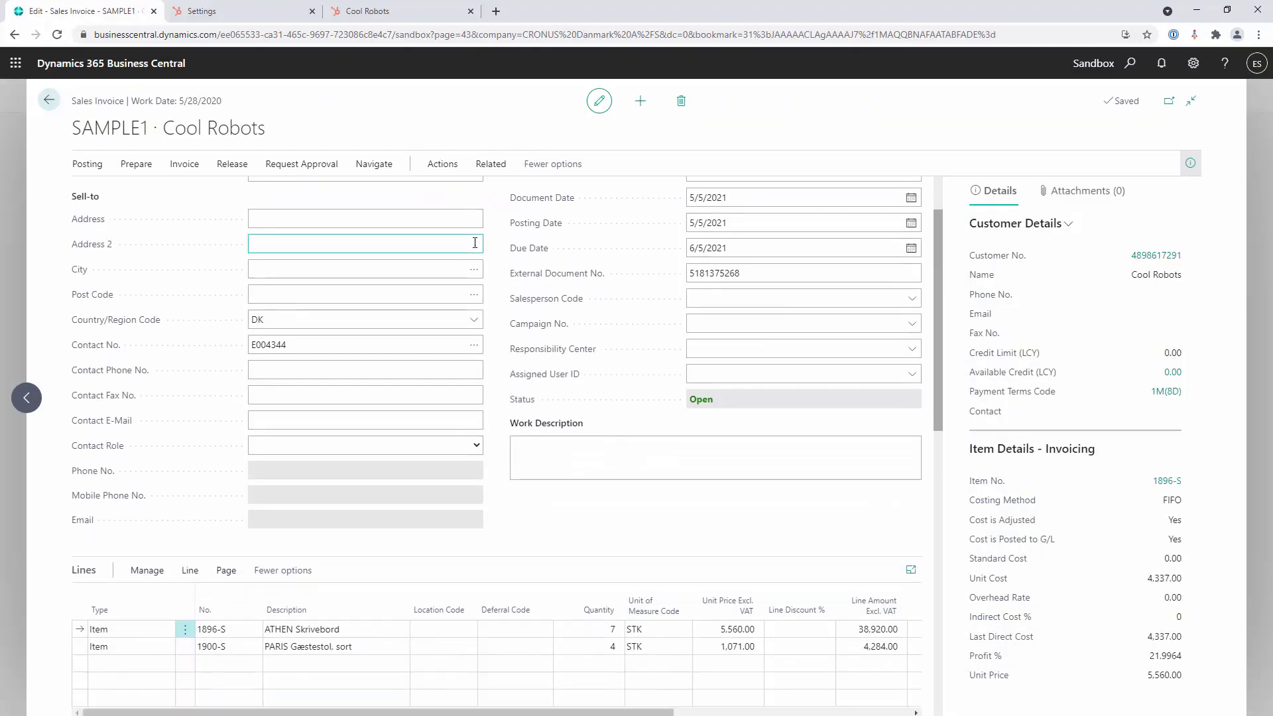
{"action": "scroll", "coordinate": [475, 243], "scroll_direction": "down", "scroll_amount": 3}
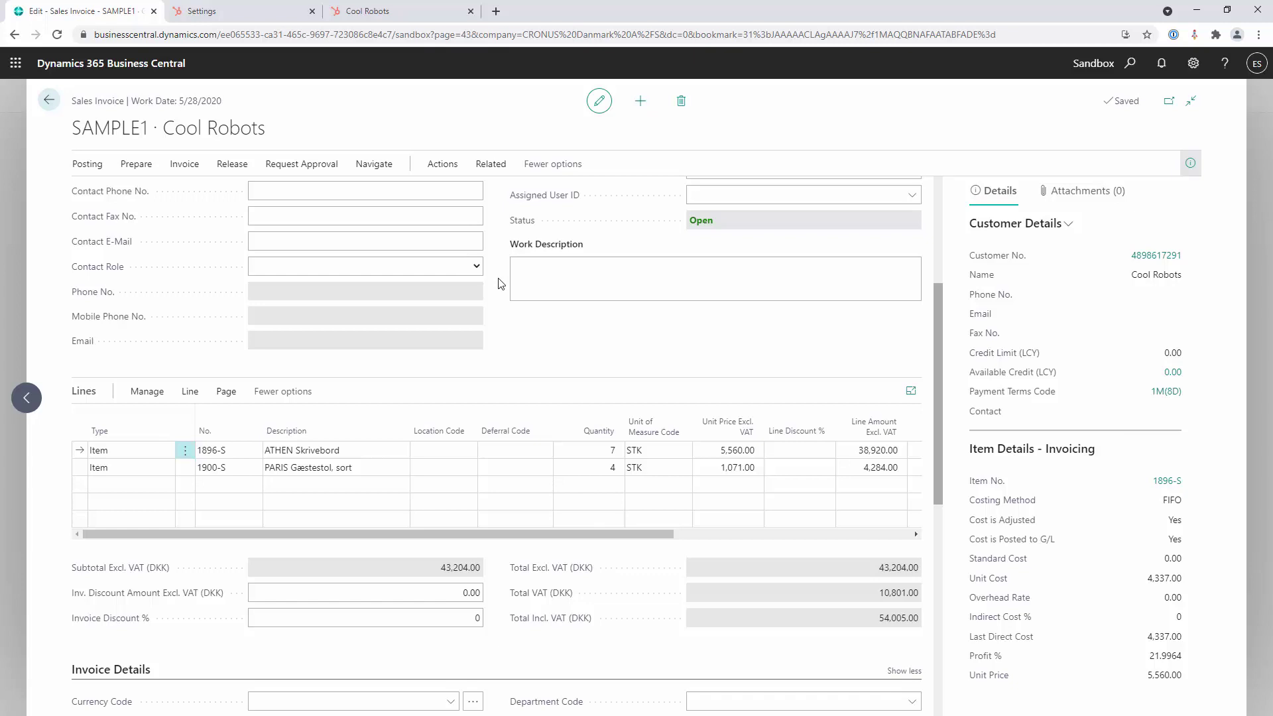
- On HubSpot's Cool Robots record, collapse D365 Invoices and expand Deals to show 102227 and SAMPLE1
{"action": "left_click", "coordinate": [213, 12]}
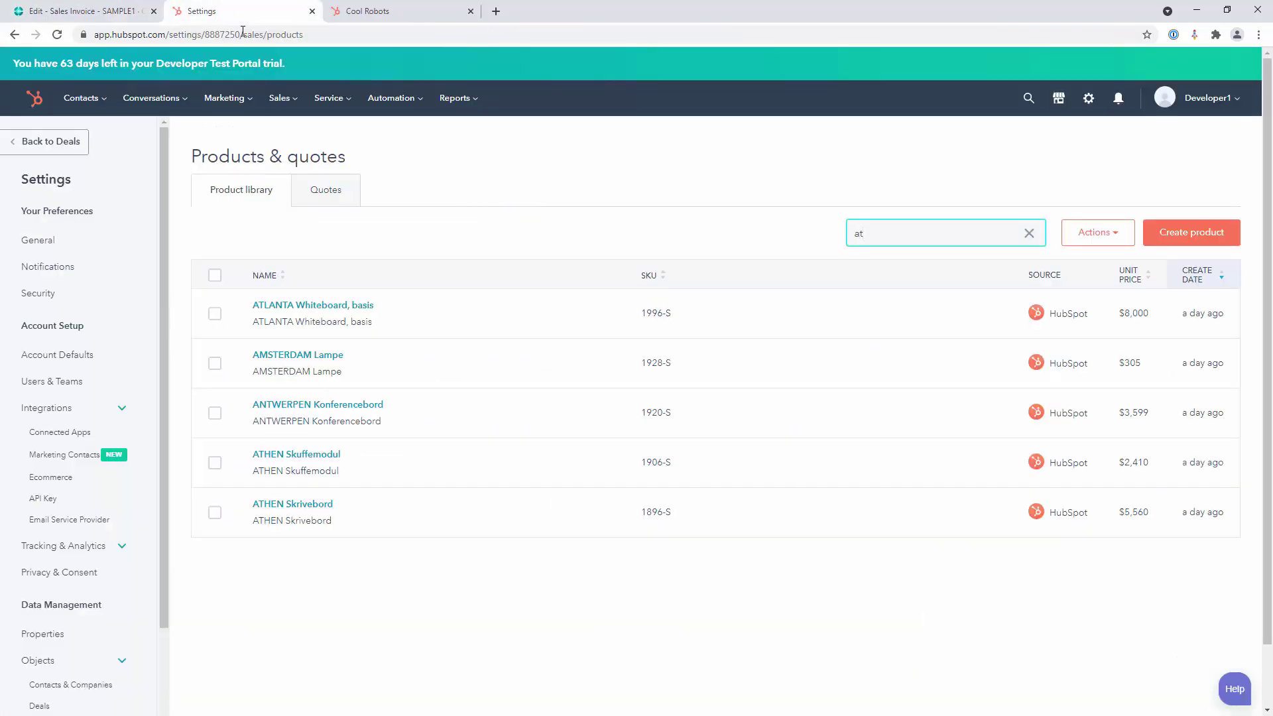
{"action": "left_click", "coordinate": [340, 8]}
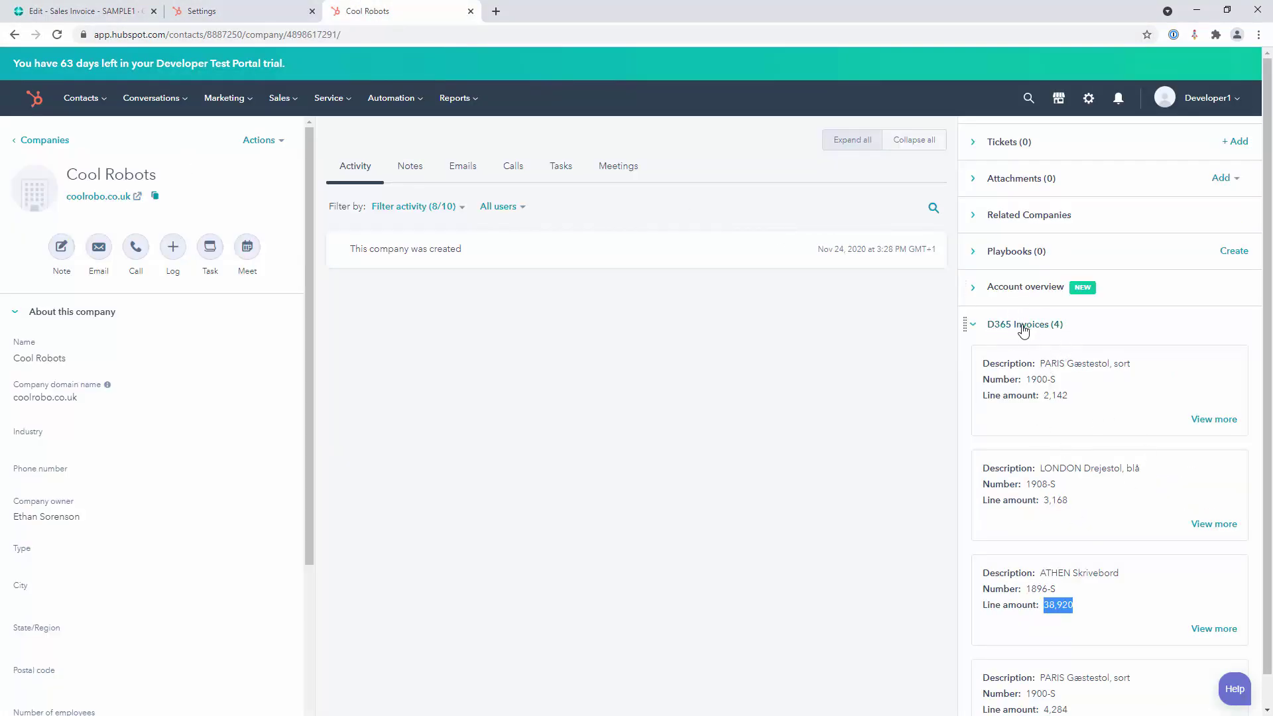
{"action": "left_click", "coordinate": [973, 326]}
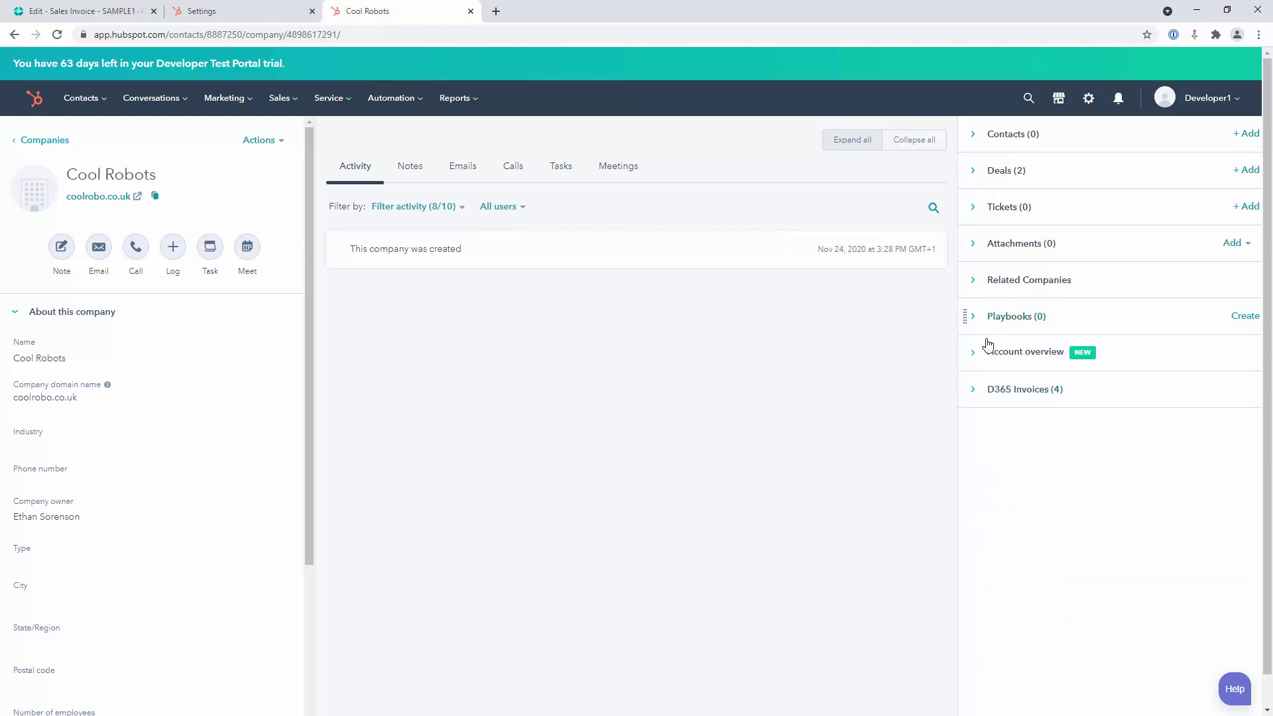
{"action": "left_click", "coordinate": [975, 173]}
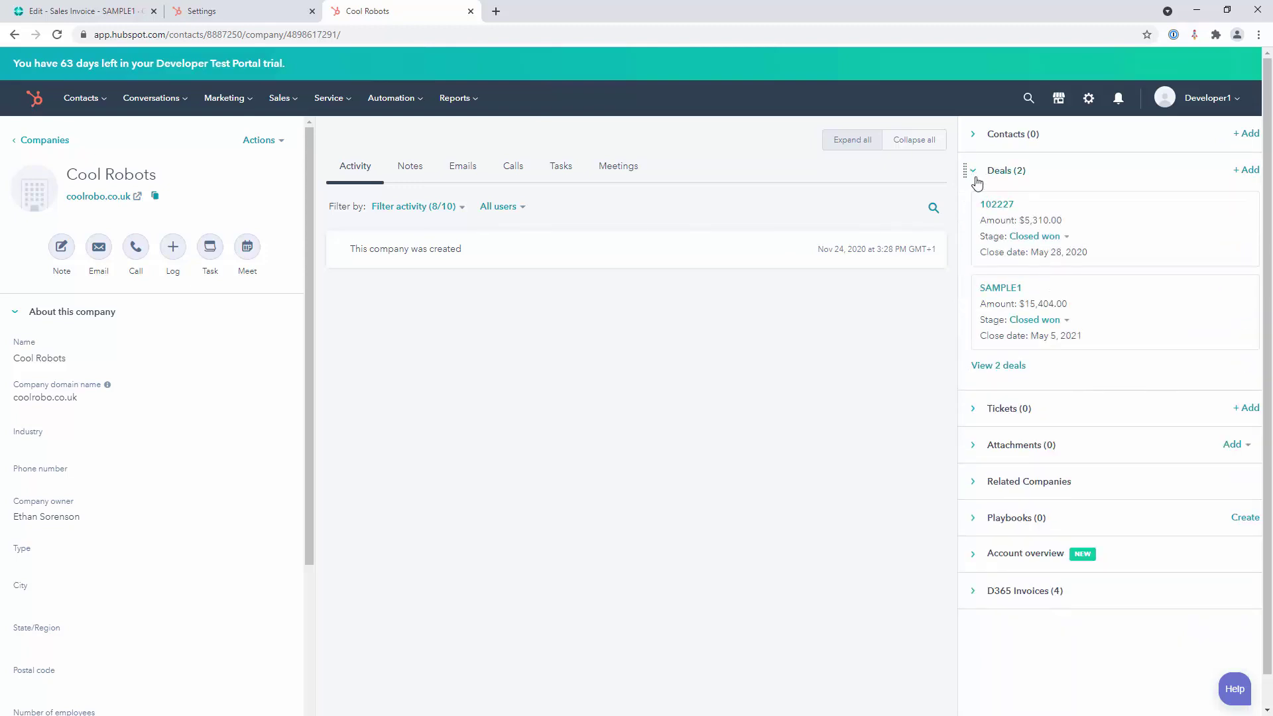